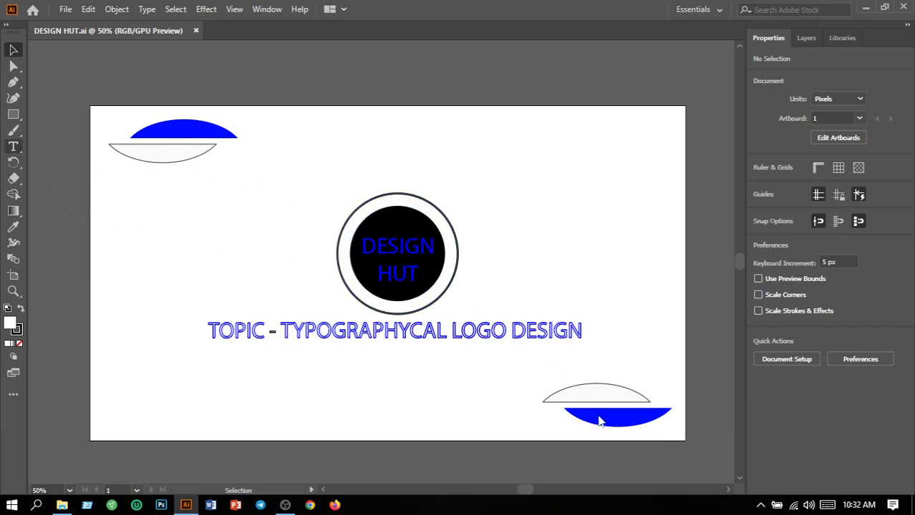
- Replace "TYPOGRAPHYCAL LOGO" with "T-SHIRT" in the topic line so it reads "TOPIC - T-SHIRT DESIGN"
{"action": "key", "text": "t"}
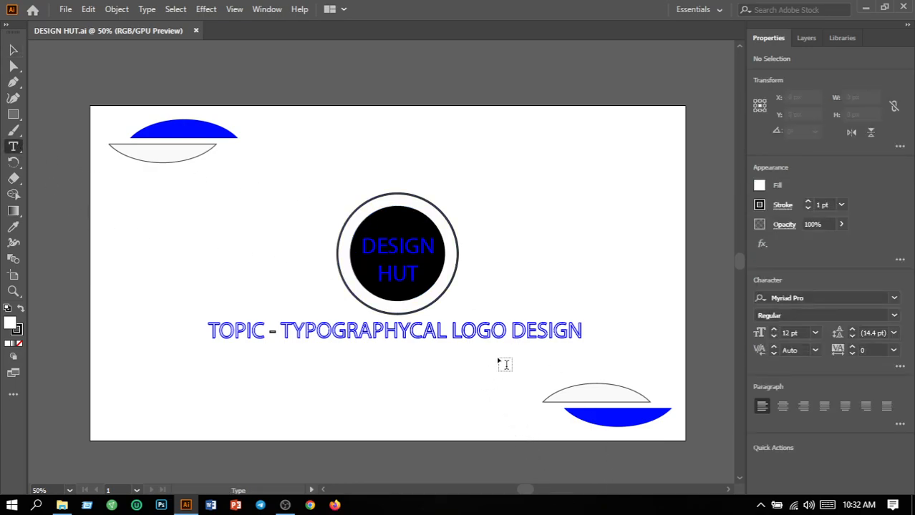
{"action": "left_click", "coordinate": [506, 332]}
{"action": "key", "text": "BackSpace"}
{"action": "key", "text": "BackSpace"}
{"action": "key", "text": "BackSpace"}
{"action": "key", "text": "BackSpace"}
{"action": "key", "text": "BackSpace"}
{"action": "key", "text": "BackSpace"}
{"action": "key", "text": "BackSpace"}
{"action": "key", "text": "BackSpace"}
{"action": "key", "text": "BackSpace"}
{"action": "key", "text": "BackSpace"}
{"action": "key", "text": "BackSpace"}
{"action": "key", "text": "BackSpace"}
{"action": "key", "text": "BackSpace"}
{"action": "key", "text": "BackSpace"}
{"action": "key", "text": "BackSpace"}
{"action": "key", "text": "BackSpace"}
{"action": "key", "text": "BackSpace"}
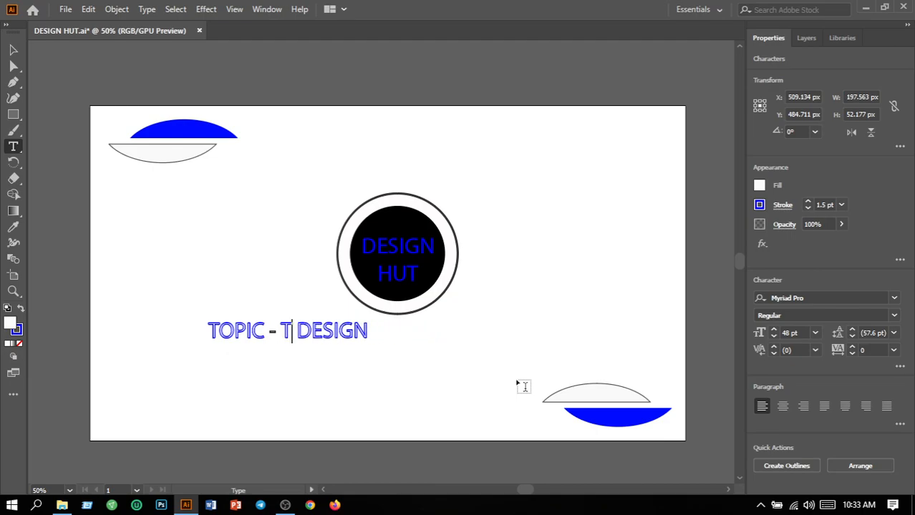
{"action": "type", "text": "OPIC - T-"}
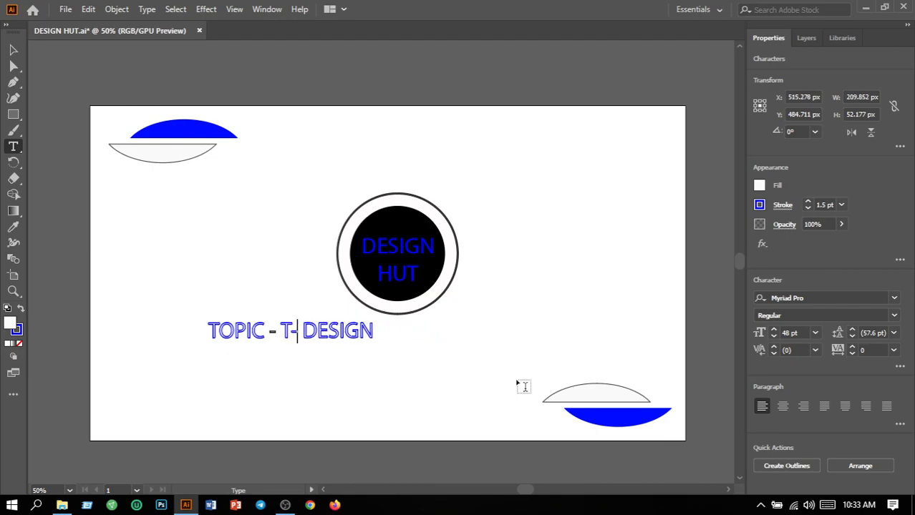
{"action": "type", "text": "Shir"}
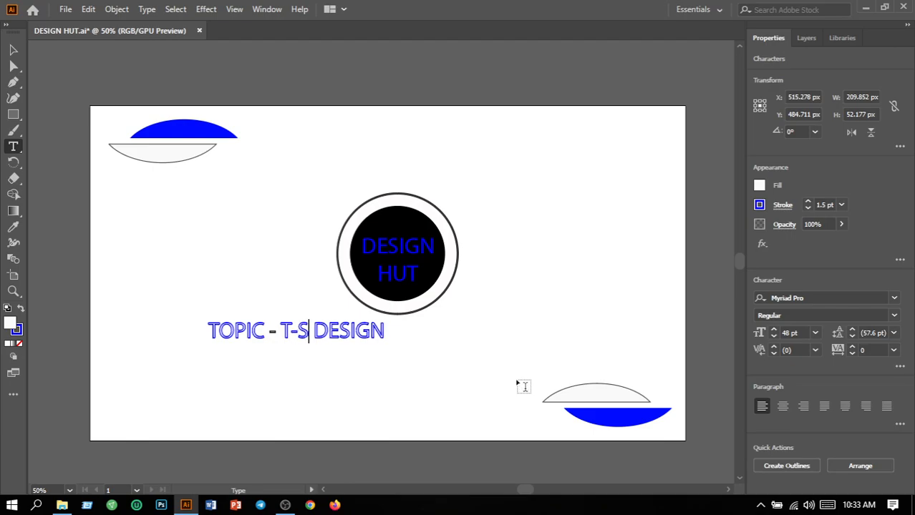
{"action": "type", "text": "t"}
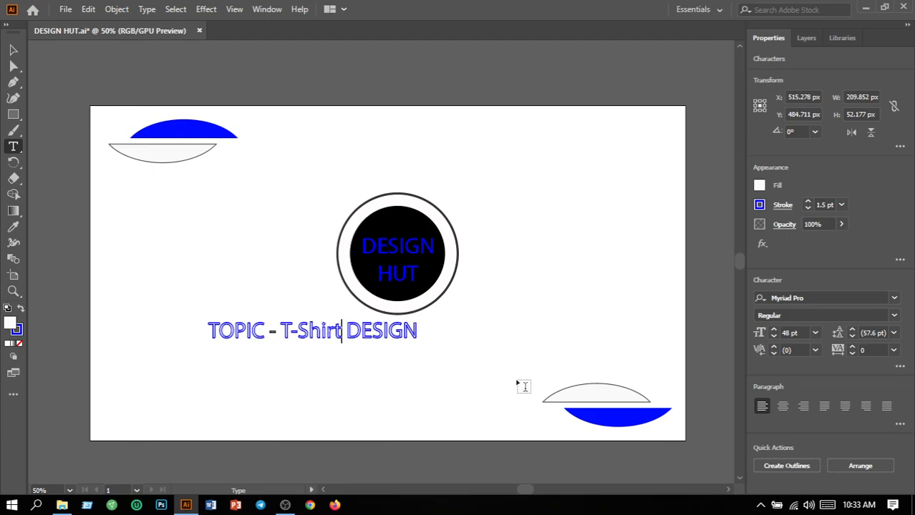
{"action": "key", "text": "BackSpace"}
{"action": "key", "text": "BackSpace"}
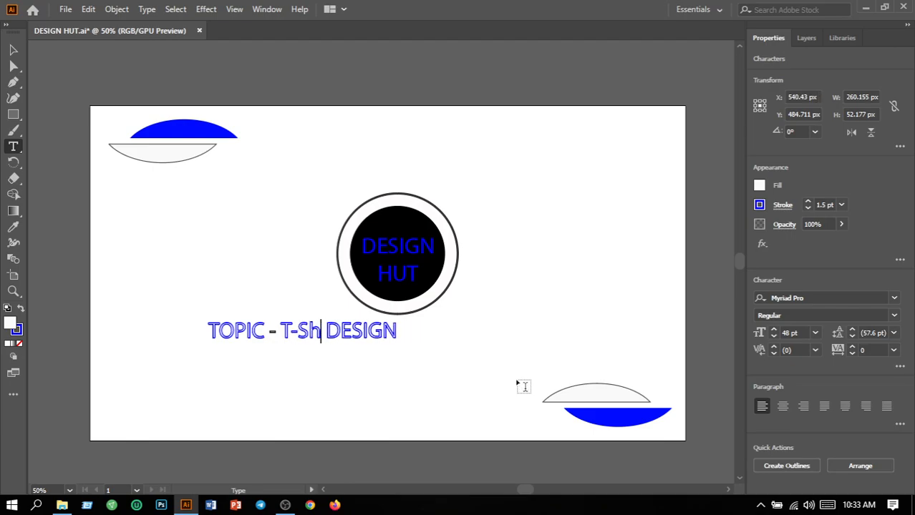
{"action": "key", "text": "BackSpace"}
{"action": "key", "text": "BackSpace"}
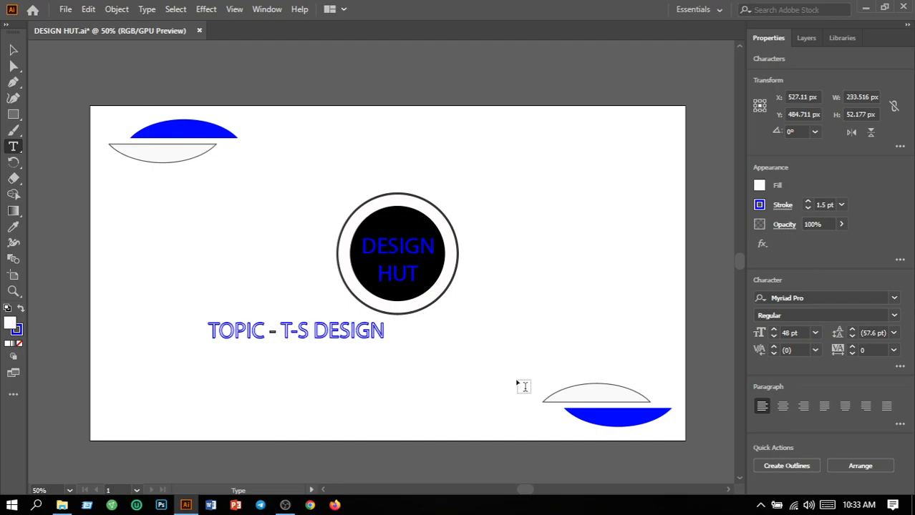
{"action": "type", "text": "HIRT"}
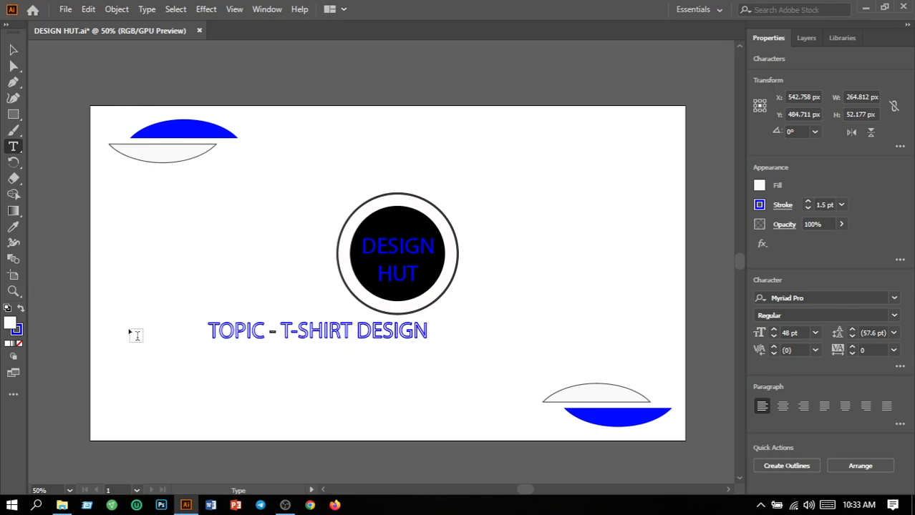
- Shift the whole topic line horizontally so it is centred beneath the circular DESIGN HUT logo
{"action": "left_click", "coordinate": [13, 50]}
{"action": "left_click", "coordinate": [242, 402]}
{"action": "left_click_drag", "start_coordinate": [173, 317], "coordinate": [458, 367]}
{"action": "key", "text": "Right"}
{"action": "key", "text": "Right"}
{"action": "key", "text": "Right"}
{"action": "key", "text": "Right"}
{"action": "key", "text": "Right"}
{"action": "key", "text": "Right"}
{"action": "key", "text": "Right"}
{"action": "key", "text": "Right"}
{"action": "key", "text": "Right"}
{"action": "key", "text": "Right"}
{"action": "key", "text": "Right"}
{"action": "key", "text": "Right"}
{"action": "key", "text": "Right"}
{"action": "key", "text": "Right"}
{"action": "key", "text": "Right"}
{"action": "key", "text": "Right"}
{"action": "key", "text": "Right"}
{"action": "key", "text": "Right"}
{"action": "key", "text": "Right"}
{"action": "key", "text": "Right"}
{"action": "key", "text": "Right"}
{"action": "key", "text": "Right"}
{"action": "key", "text": "Right"}
{"action": "key", "text": "Right"}
{"action": "key", "text": "Right"}
{"action": "key", "text": "Right"}
{"action": "key", "text": "Right"}
{"action": "key", "text": "Right"}
{"action": "key", "text": "Right"}
{"action": "key", "text": "Right"}
{"action": "key", "text": "Right"}
{"action": "key", "text": "Right"}
{"action": "key", "text": "Right"}
{"action": "key", "text": "Right"}
{"action": "key", "text": "Right"}
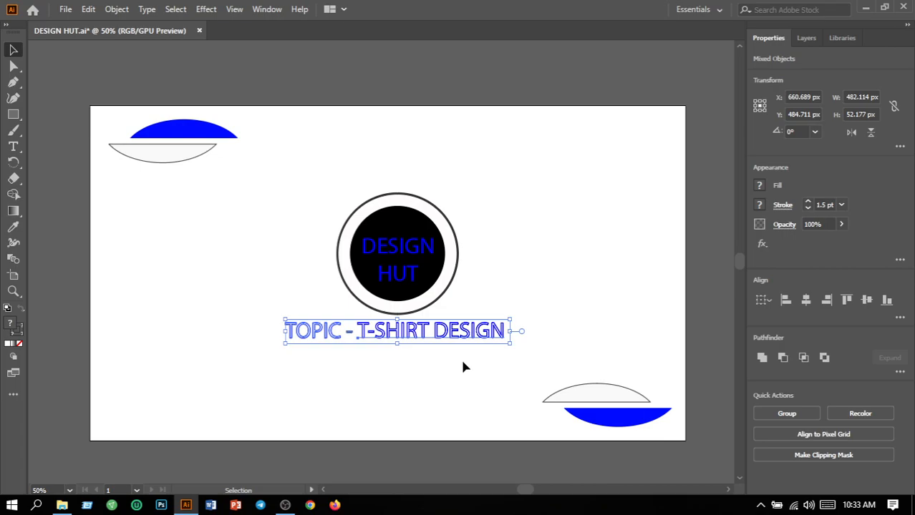
{"action": "left_click", "coordinate": [462, 367]}
- Change the fill of both blue arc shapes in the opposite artboard corners to pure red
{"action": "left_click", "coordinate": [181, 140]}
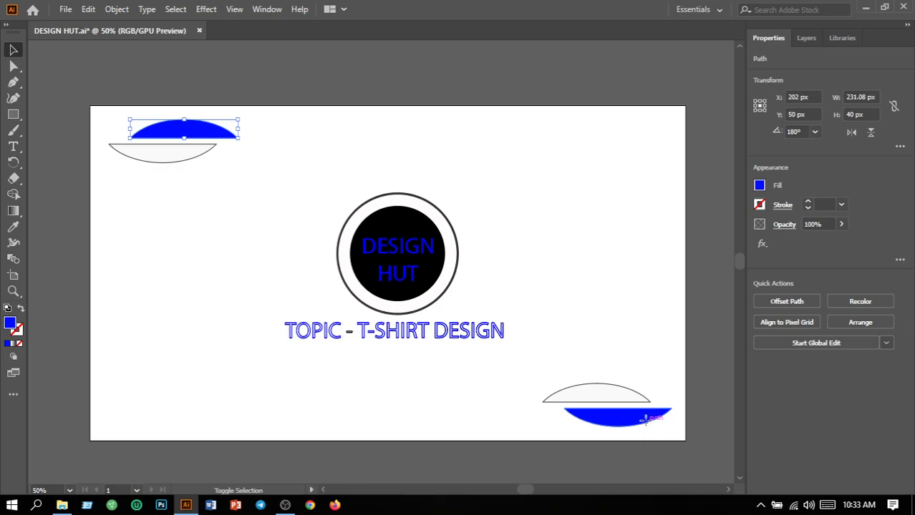
{"action": "left_click", "coordinate": [647, 424], "text": "shift"}
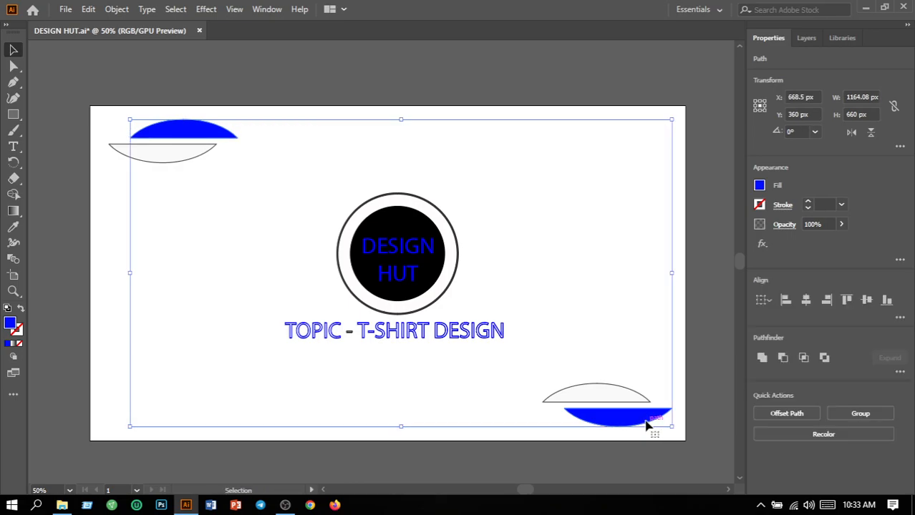
{"action": "double_click", "coordinate": [9, 328]}
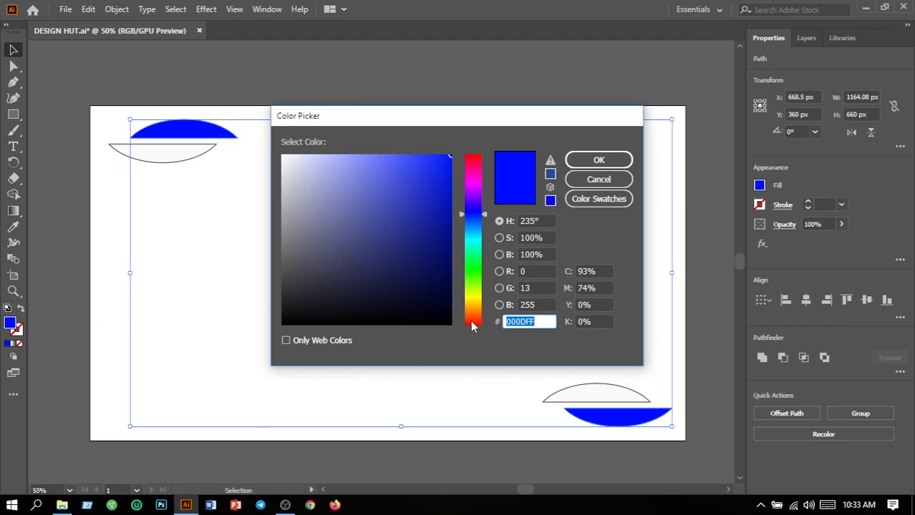
{"action": "left_click", "coordinate": [473, 325]}
{"action": "left_click_drag", "start_coordinate": [472, 325], "coordinate": [476, 361]}
{"action": "left_click", "coordinate": [598, 160]}
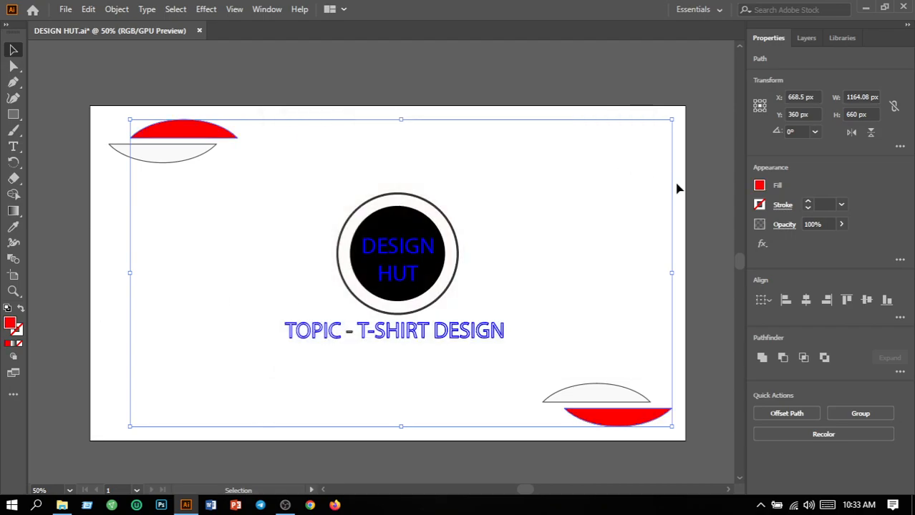
{"action": "left_click", "coordinate": [650, 345]}
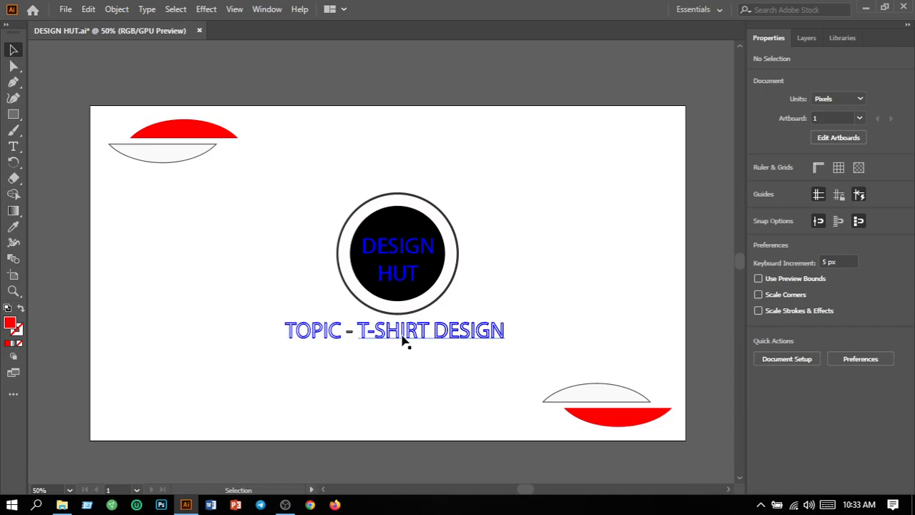
- Set the fill of the DESIGN HUT text inside the circle to red FF0000
{"action": "left_click", "coordinate": [400, 285]}
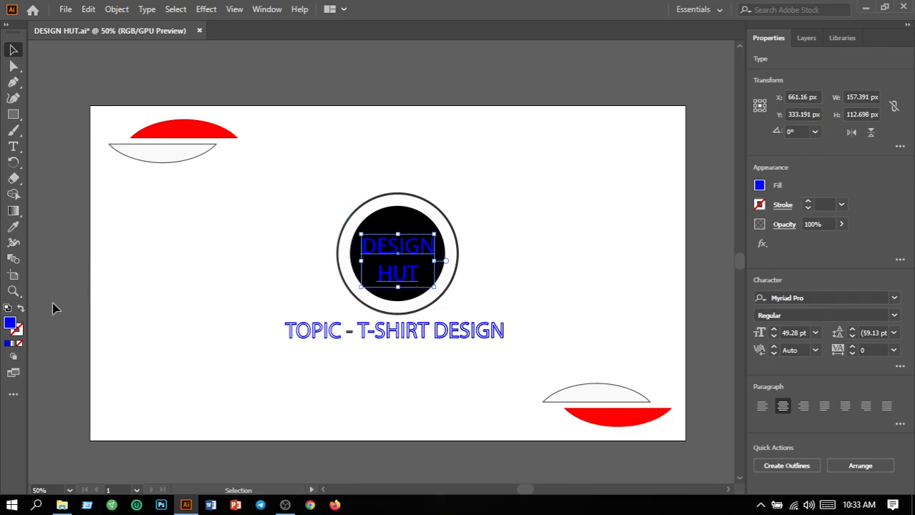
{"action": "double_click", "coordinate": [13, 327]}
{"action": "left_click_drag", "start_coordinate": [472, 318], "coordinate": [473, 390]}
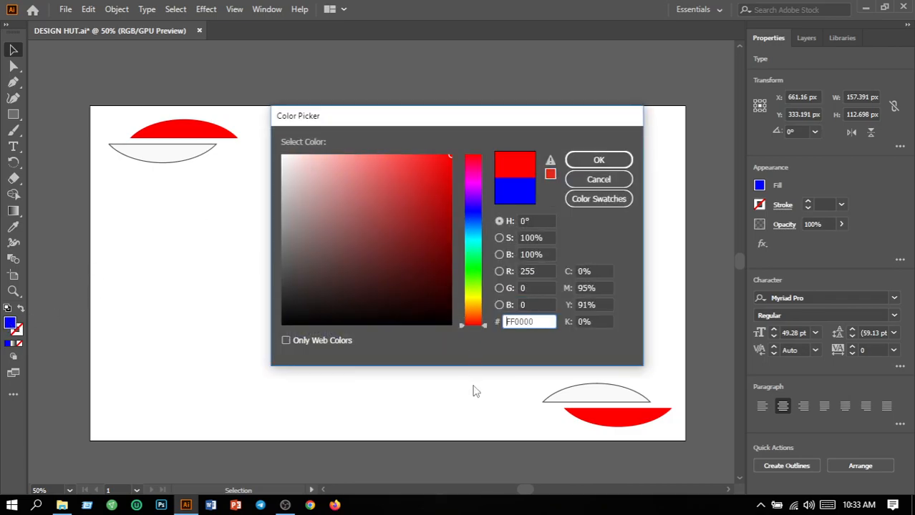
{"action": "left_click", "coordinate": [598, 159]}
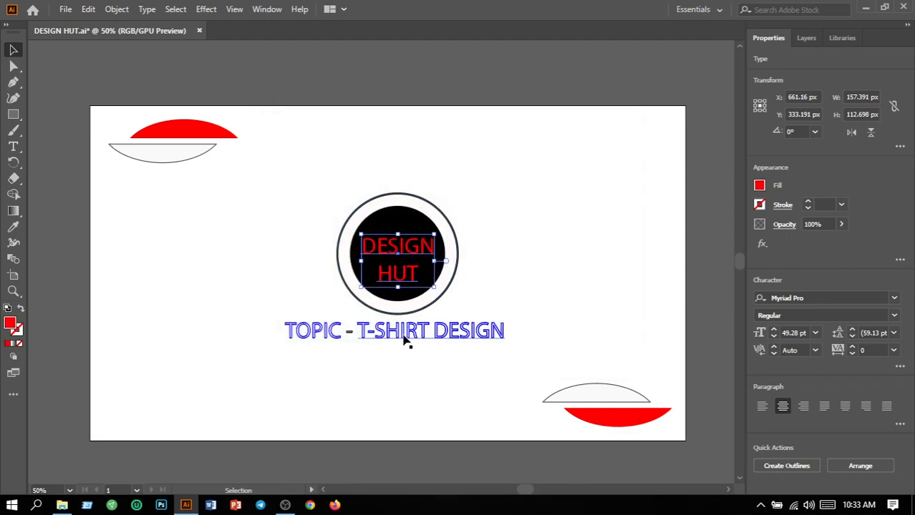
- Change the stroke colour of both parts of the "TOPIC - T-SHIRT DESIGN" line to red
{"action": "left_click", "coordinate": [402, 342]}
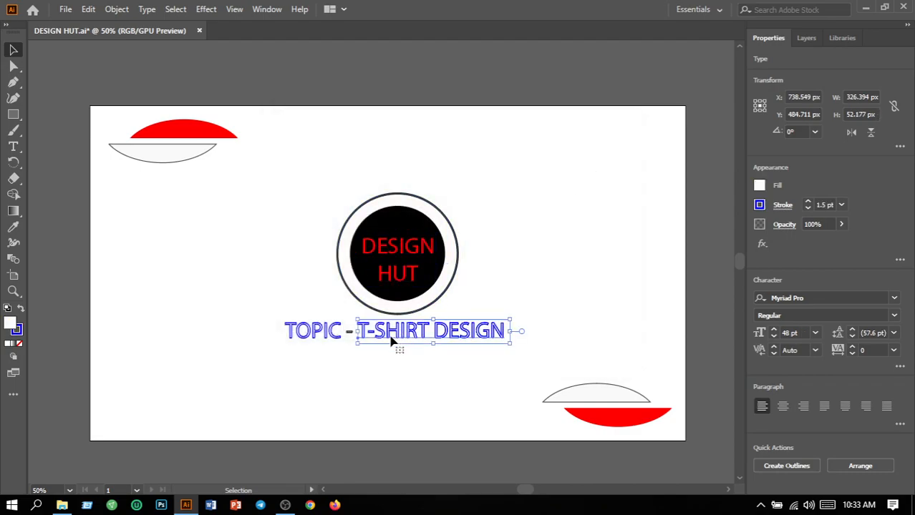
{"action": "left_click", "coordinate": [315, 337], "text": "shift"}
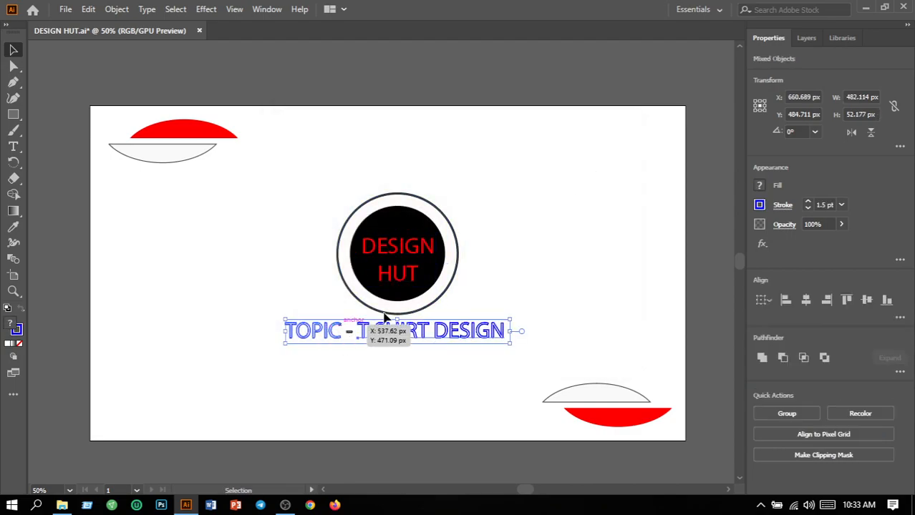
{"action": "left_click", "coordinate": [758, 209]}
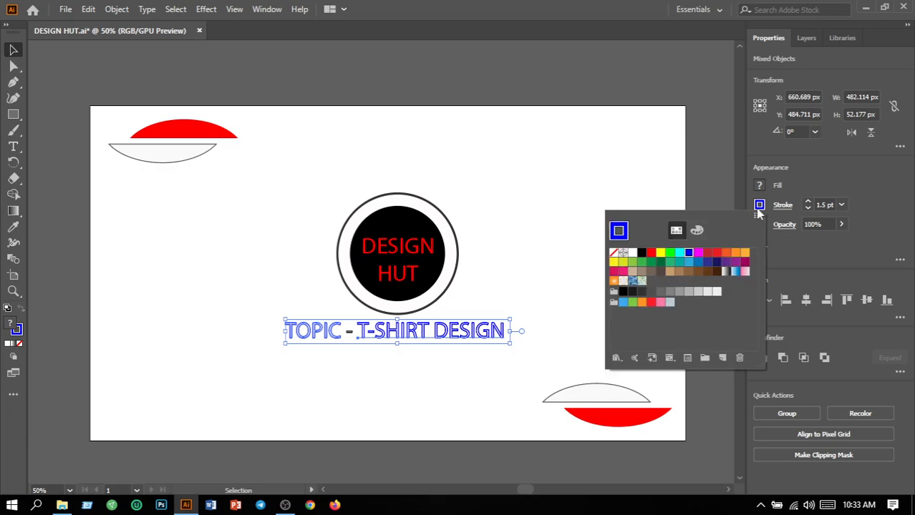
{"action": "left_click", "coordinate": [652, 253]}
{"action": "left_click", "coordinate": [573, 255]}
{"action": "left_click", "coordinate": [571, 255]}
- Fill the two off-white arc shapes in the opposite corners with black 000000
{"action": "left_click", "coordinate": [553, 393]}
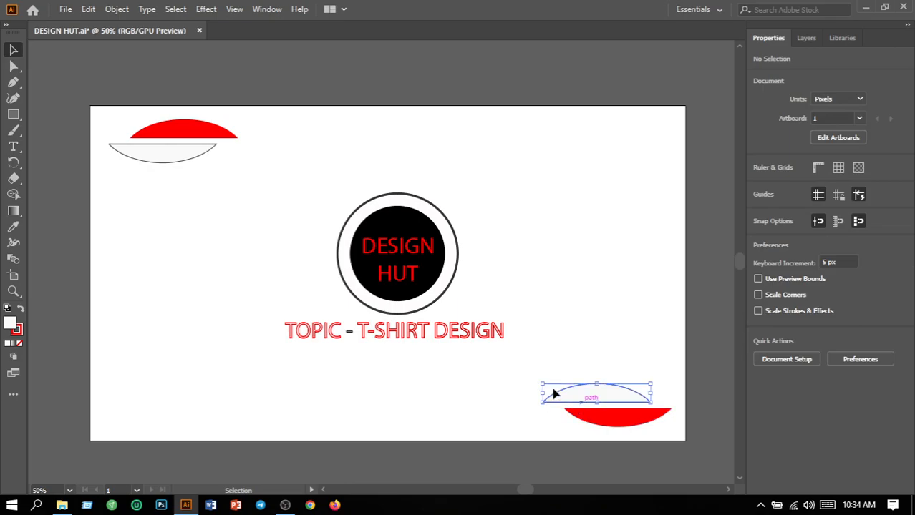
{"action": "left_click", "coordinate": [159, 165], "text": "shift"}
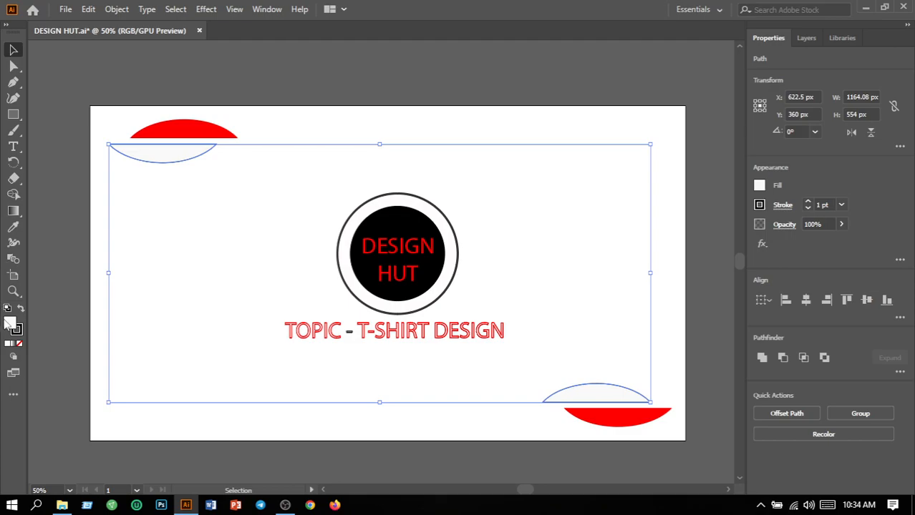
{"action": "double_click", "coordinate": [14, 327]}
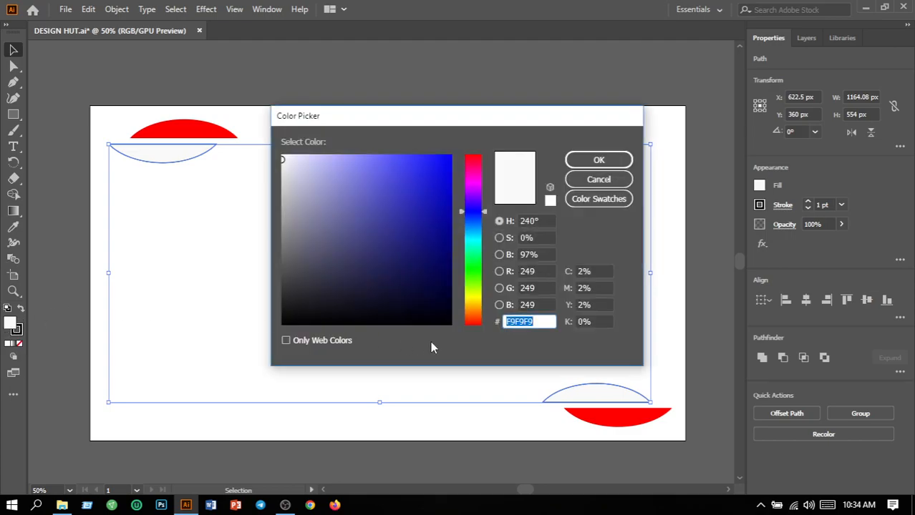
{"action": "left_click", "coordinate": [414, 324]}
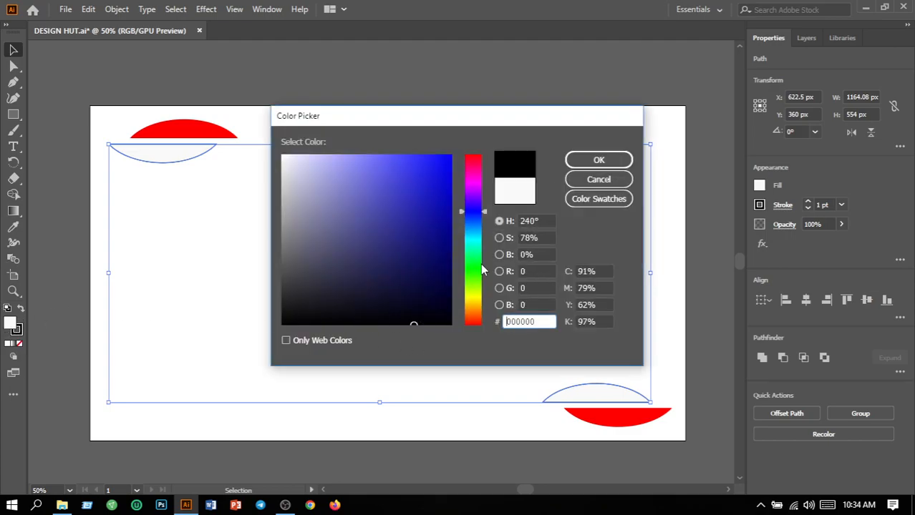
{"action": "left_click", "coordinate": [598, 159]}
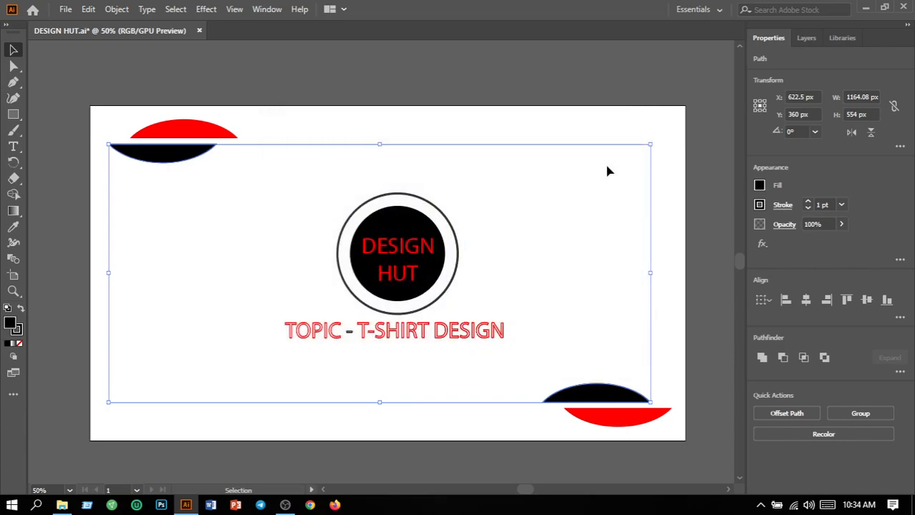
- Set the stroke weight of the two black arc shapes to 0 and deselect them
{"action": "left_click_drag", "start_coordinate": [825, 205], "coordinate": [793, 210]}
{"action": "type", "text": "0"}
{"action": "key", "text": "Return"}
{"action": "left_click", "coordinate": [662, 184]}
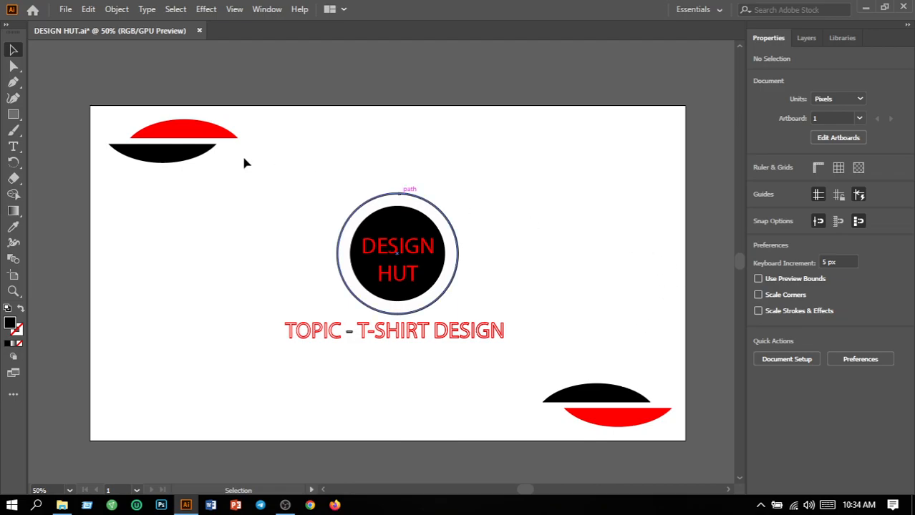
- Save the document and export it as a PNG using artboards at Screen (72 ppi), replacing the existing DESIGN HUT-01.png
{"action": "left_click", "coordinate": [65, 10]}
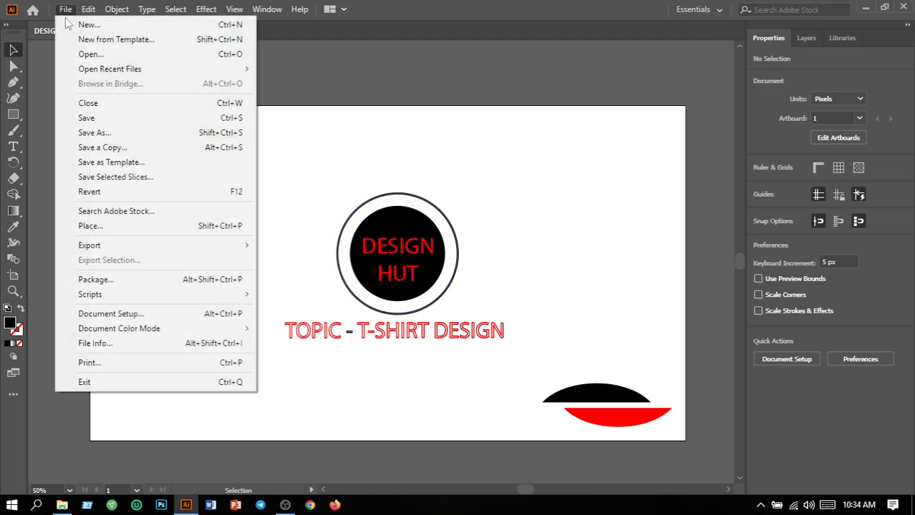
{"action": "left_click", "coordinate": [76, 121]}
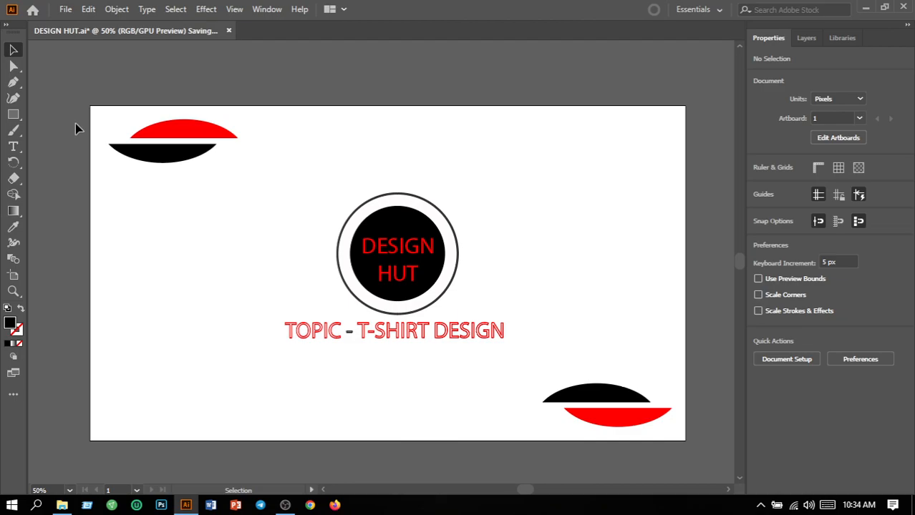
{"action": "left_click", "coordinate": [63, 9]}
{"action": "mouse_move", "coordinate": [96, 245]}
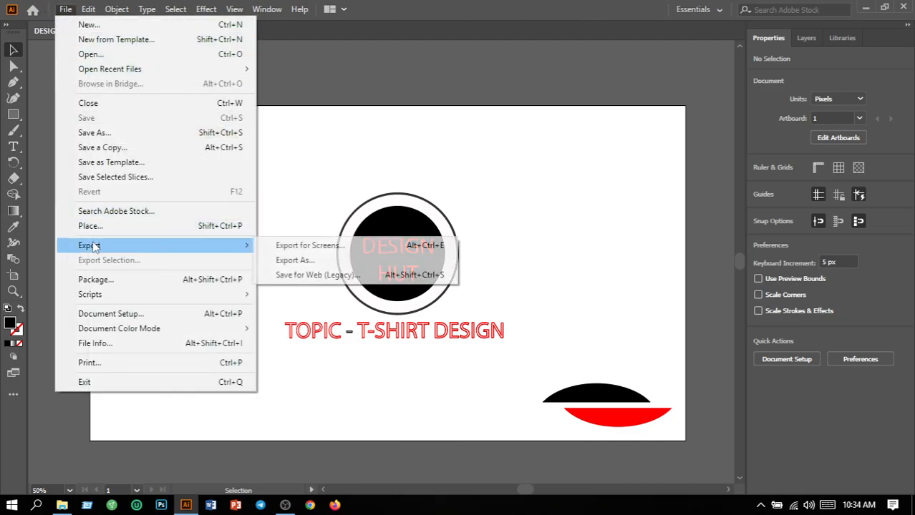
{"action": "left_click", "coordinate": [299, 261]}
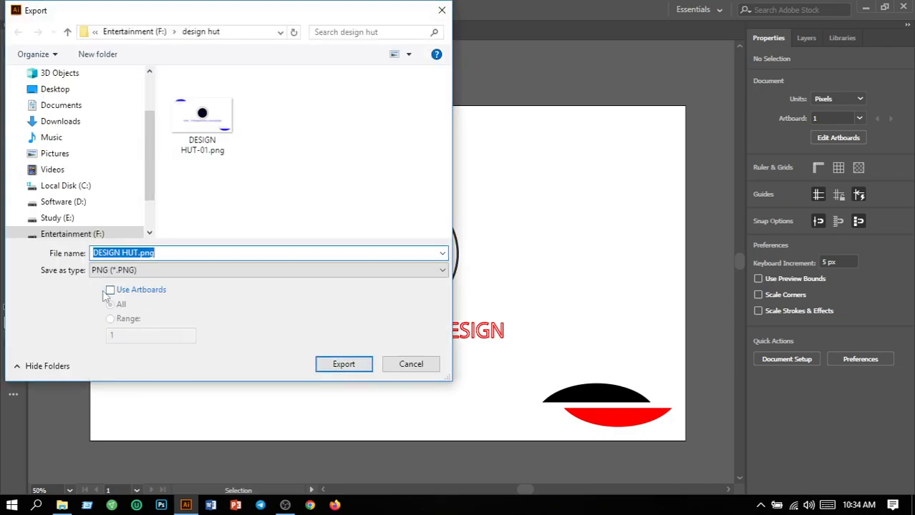
{"action": "left_click", "coordinate": [110, 291]}
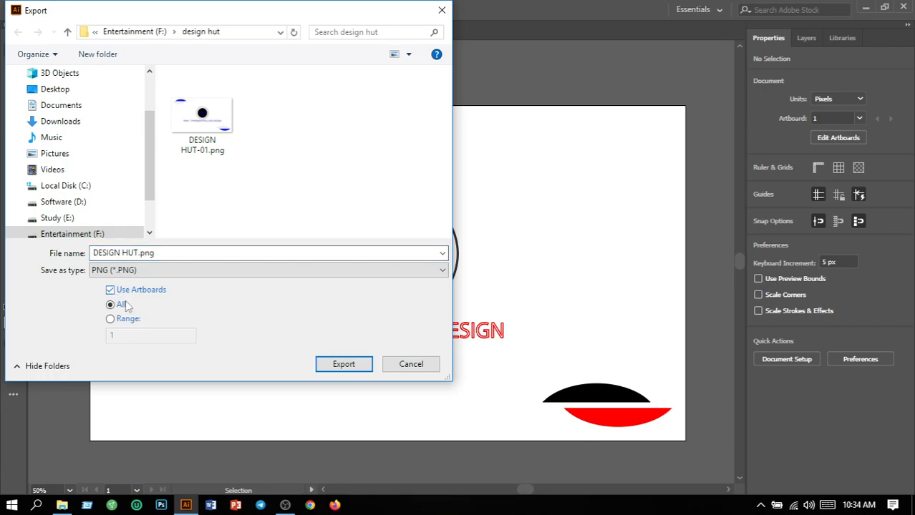
{"action": "left_click", "coordinate": [344, 365]}
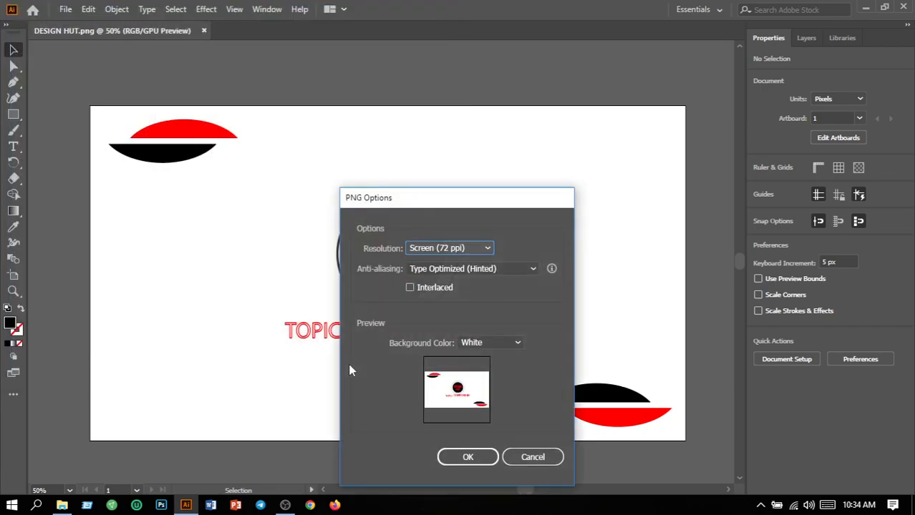
{"action": "left_click", "coordinate": [469, 454]}
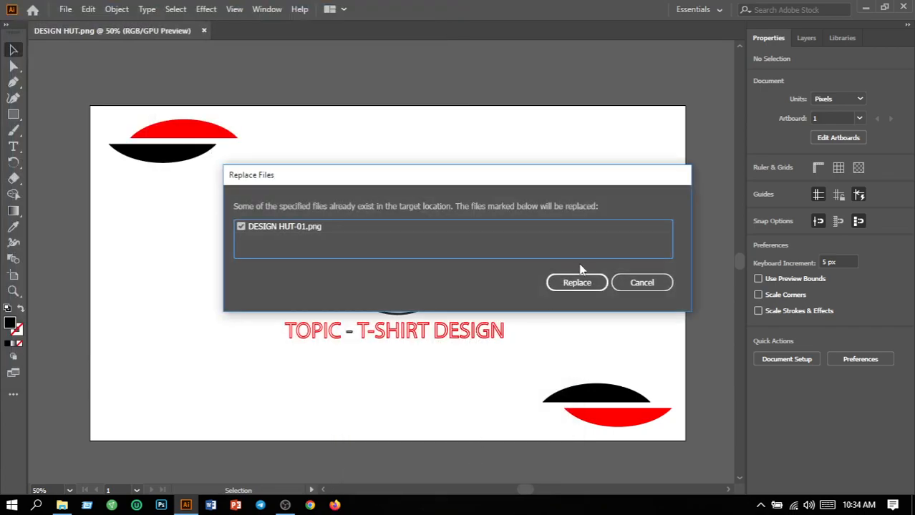
{"action": "left_click", "coordinate": [577, 283]}
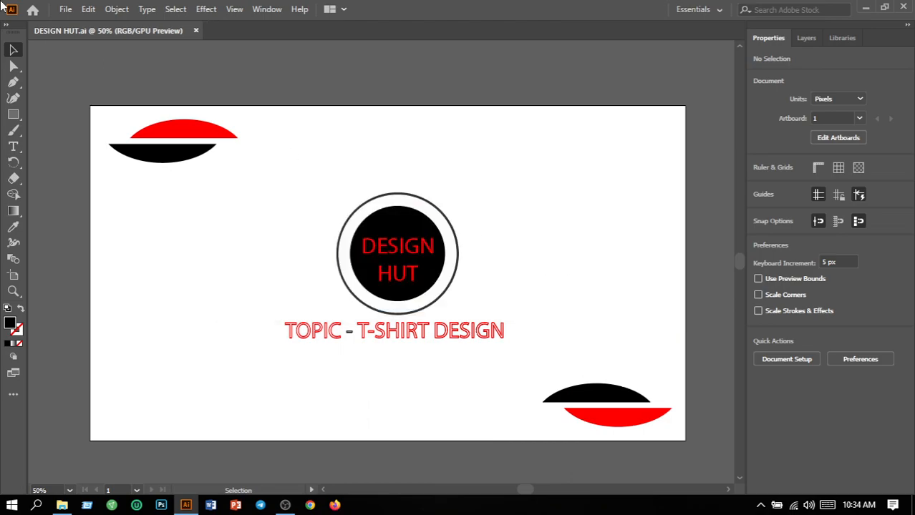
- Create a new 10 x 10 in document with one artboard
{"action": "left_click", "coordinate": [64, 10]}
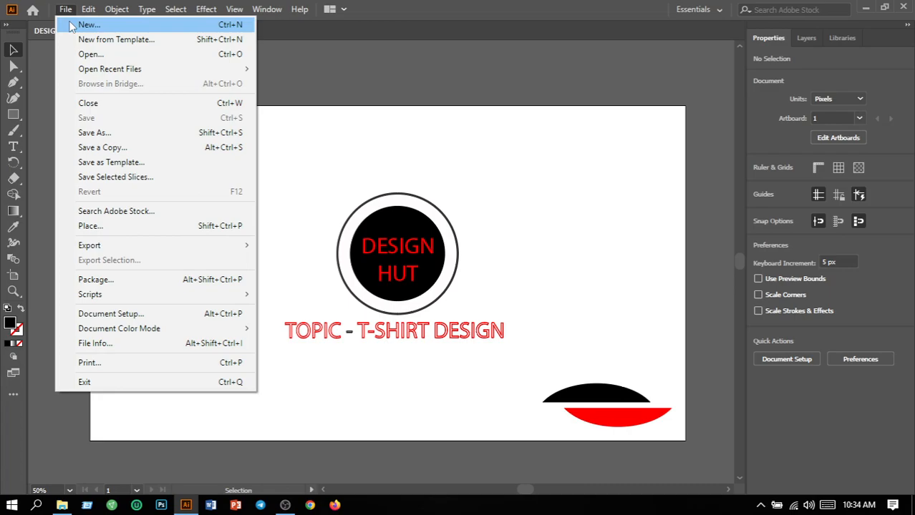
{"action": "left_click", "coordinate": [72, 25]}
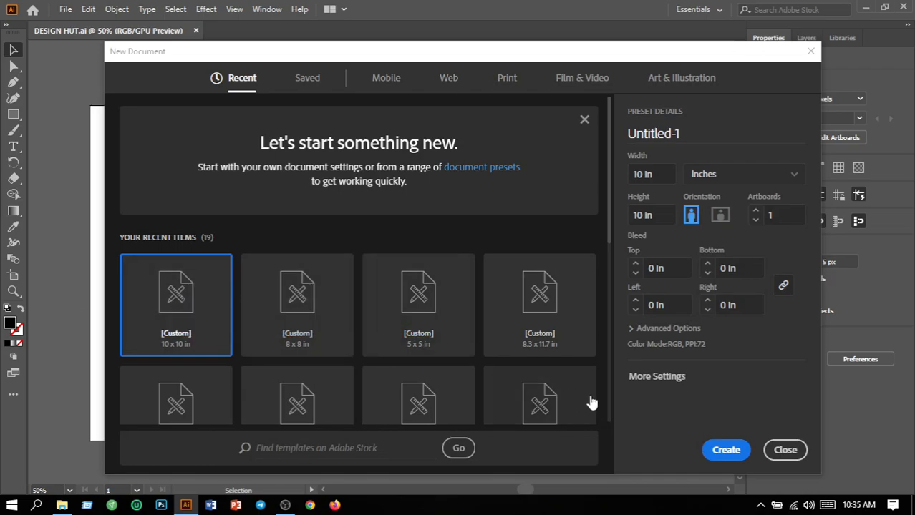
{"action": "left_click", "coordinate": [724, 451]}
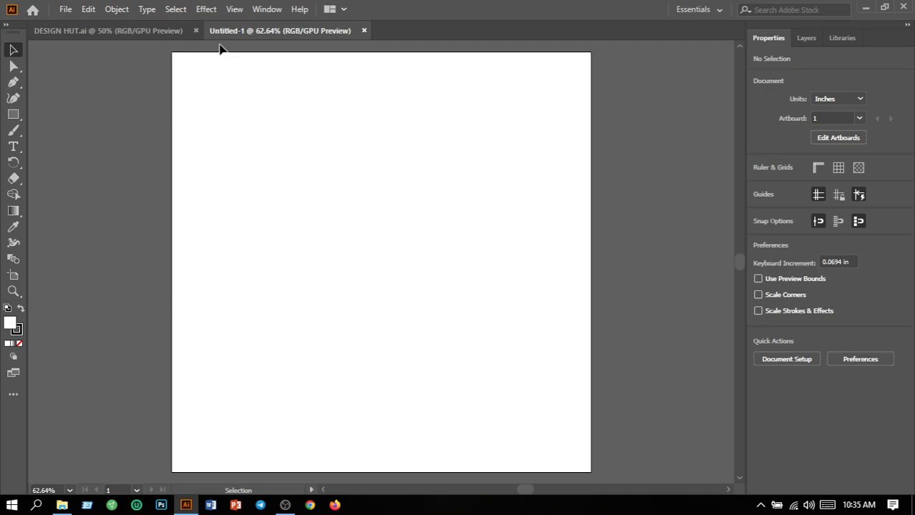
- Add a point text line reading "GOOGLE CHROME" on the blank artboard, replacing the placeholder text
{"action": "left_click", "coordinate": [12, 148]}
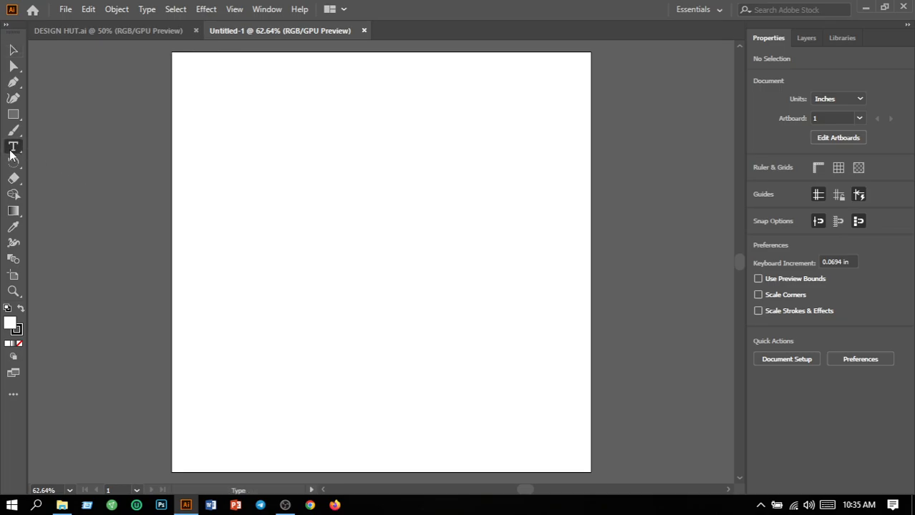
{"action": "left_click", "coordinate": [314, 198]}
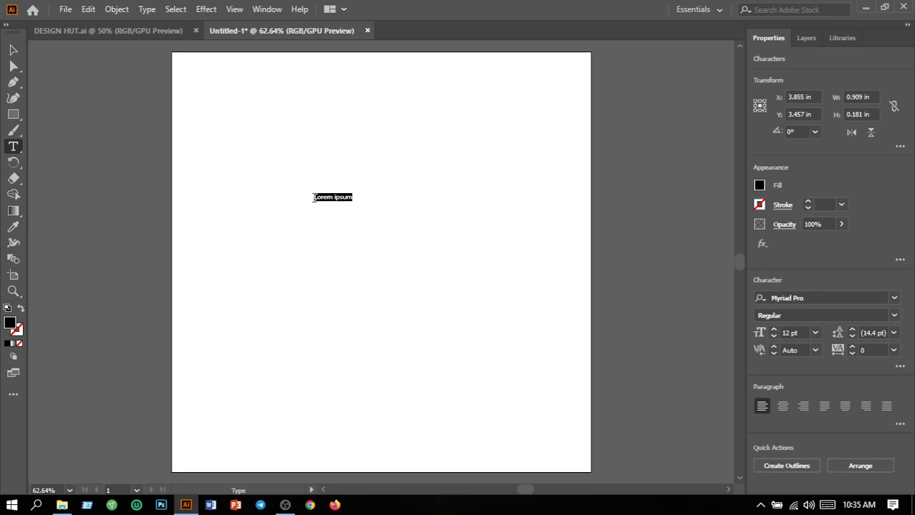
{"action": "key", "text": "BackSpace"}
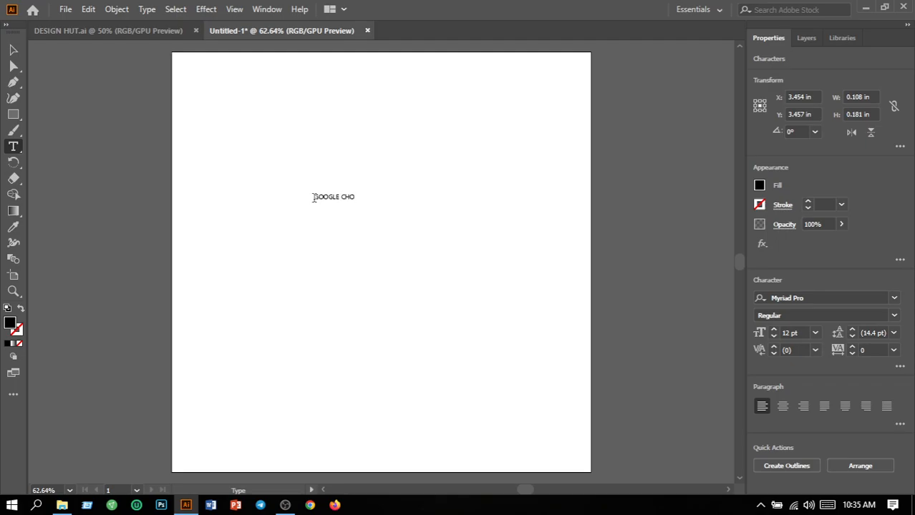
{"action": "type", "text": "ROME"}
{"action": "left_click", "coordinate": [13, 50]}
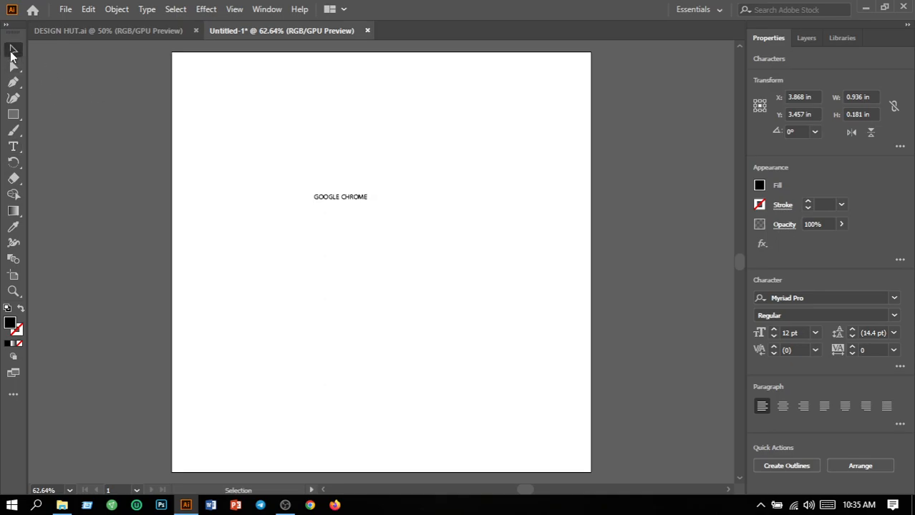
- Set the font size of the GOOGLE CHROME text to 100 pt
{"action": "left_click", "coordinate": [815, 332]}
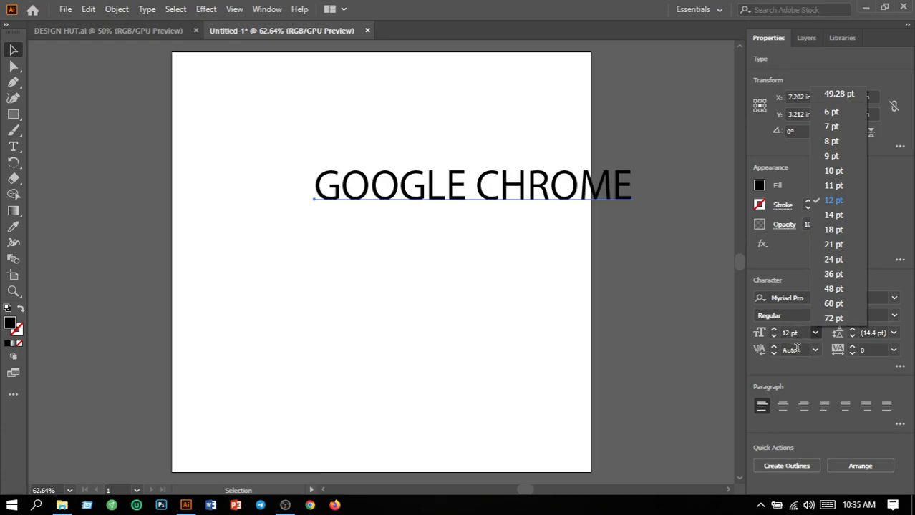
{"action": "left_click", "coordinate": [801, 334]}
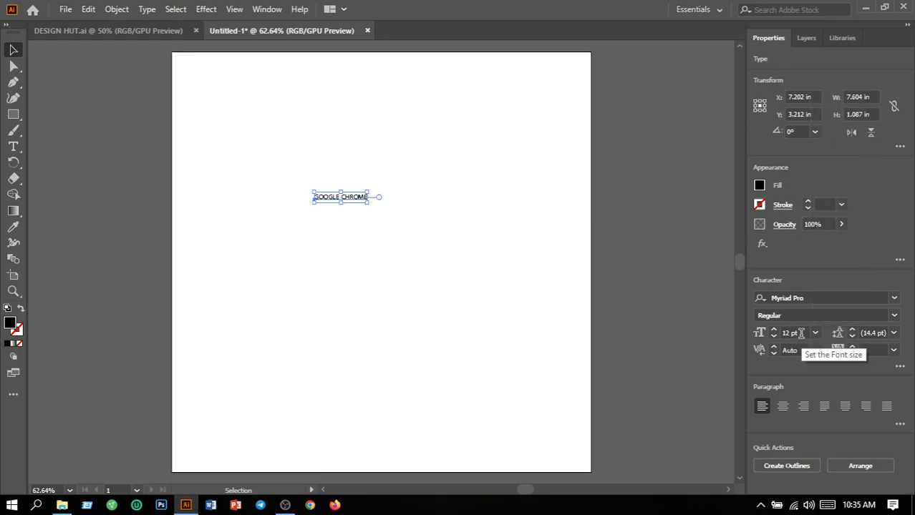
{"action": "left_click", "coordinate": [796, 334]}
{"action": "double_click", "coordinate": [795, 333]}
{"action": "type", "text": "1"}
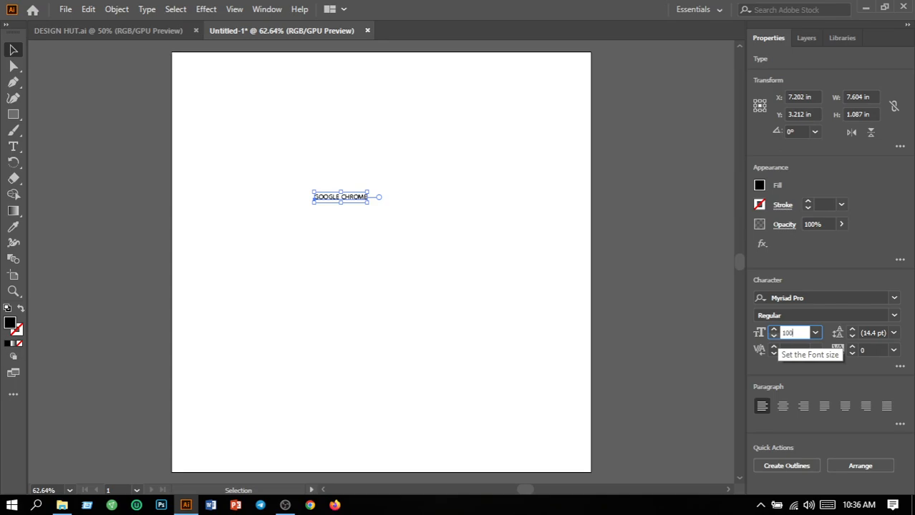
{"action": "type", "text": "00"}
{"action": "key", "text": "Return"}
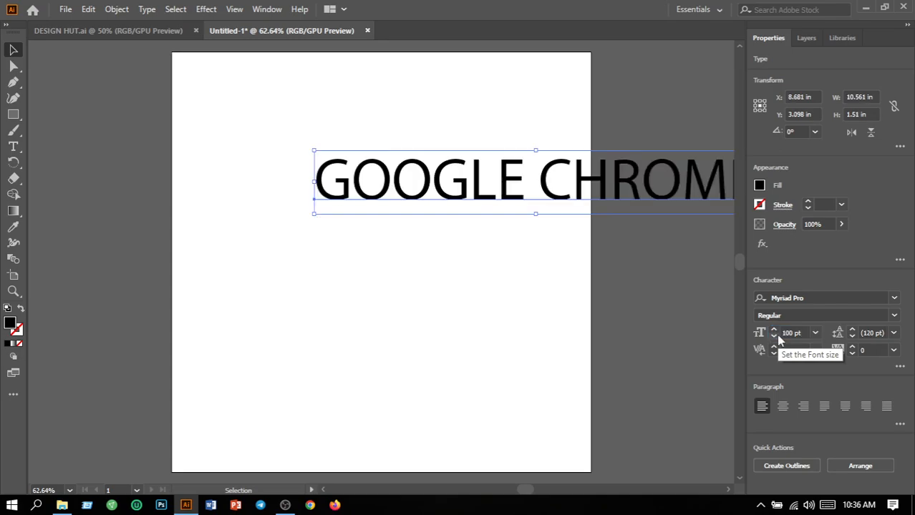
- Change the GOOGLE CHROME text's font to Potra and move it to the horizontal centre of the artboard, slightly above the middle
{"action": "left_click", "coordinate": [894, 297]}
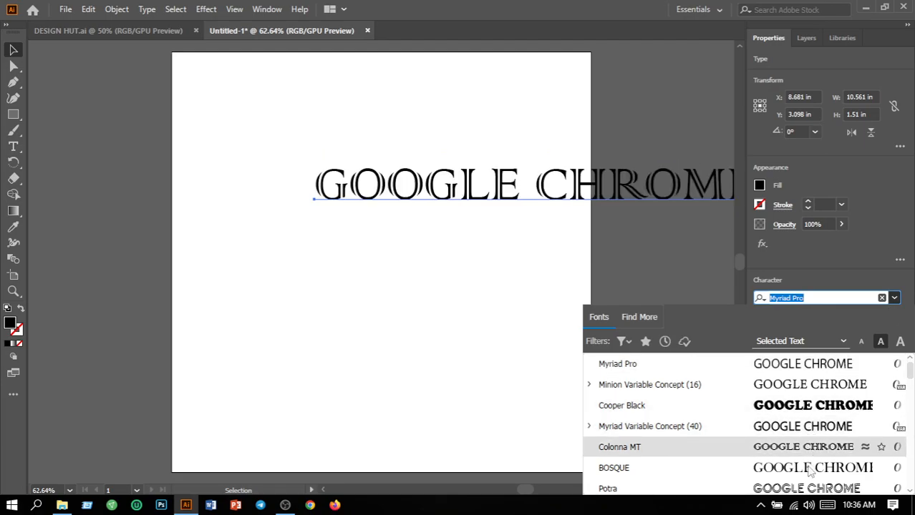
{"action": "left_click", "coordinate": [807, 491]}
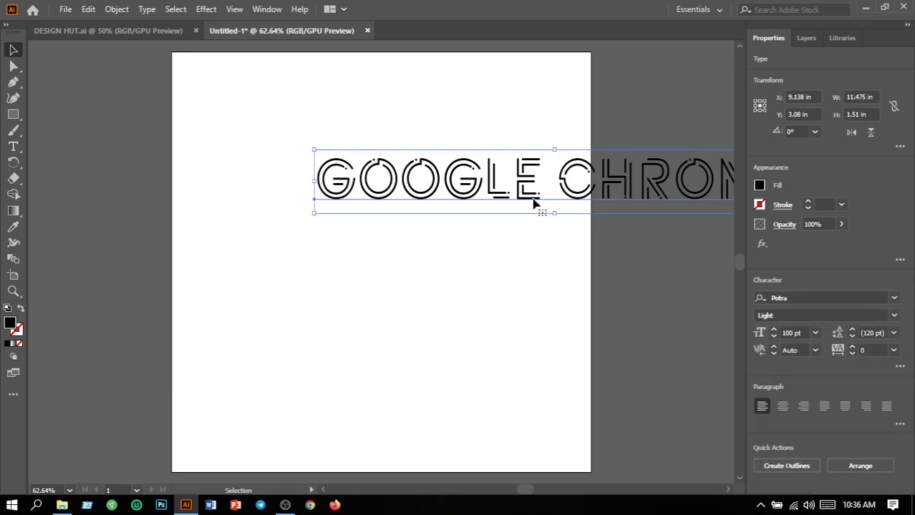
{"action": "left_click_drag", "start_coordinate": [532, 201], "coordinate": [364, 274]}
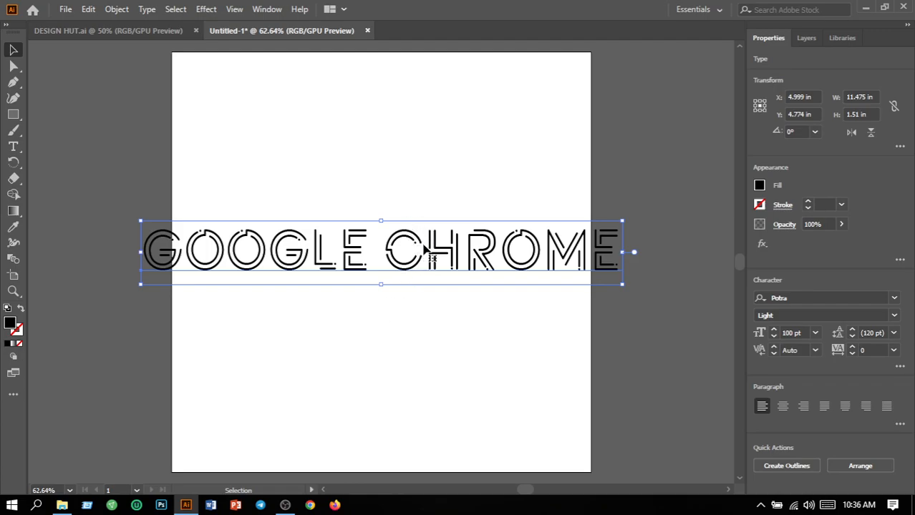
- Apply the Stylize Round Corners effect to the GOOGLE CHROME text with a 0.139 in radius and deselect it
{"action": "left_click", "coordinate": [213, 16]}
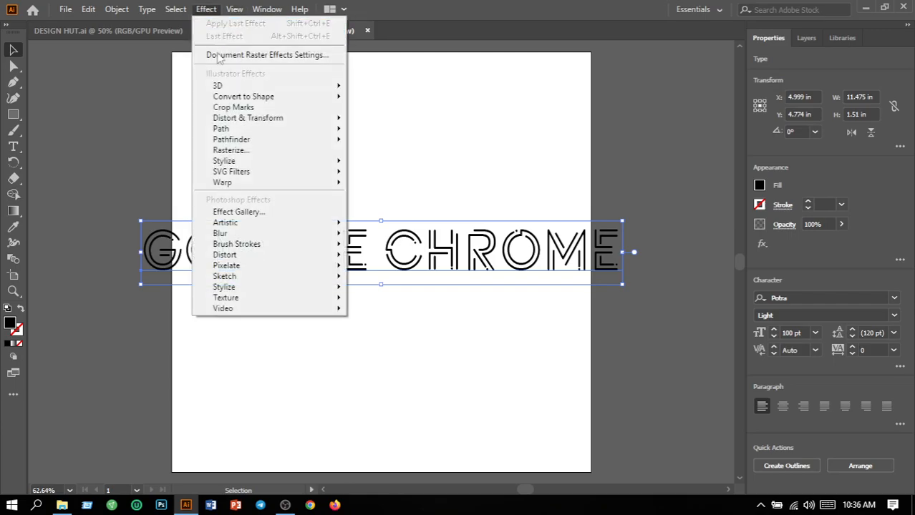
{"action": "mouse_move", "coordinate": [255, 164]}
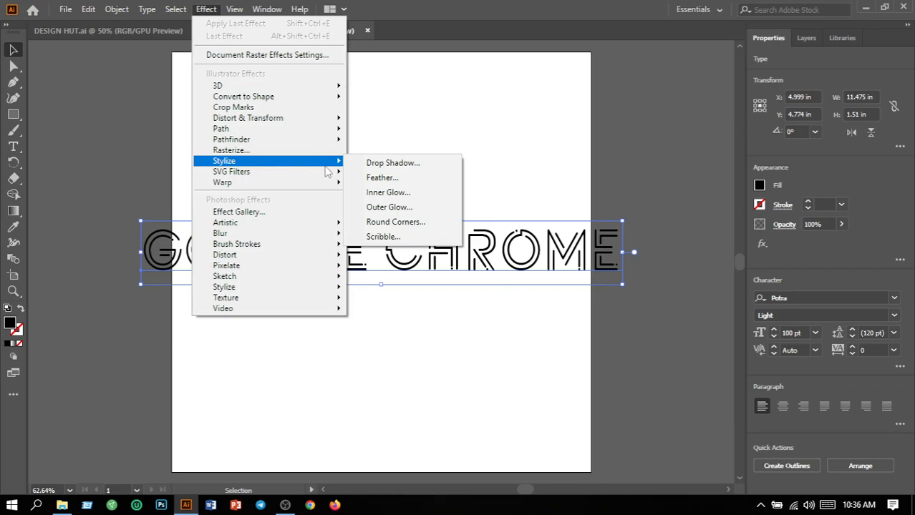
{"action": "left_click", "coordinate": [380, 223]}
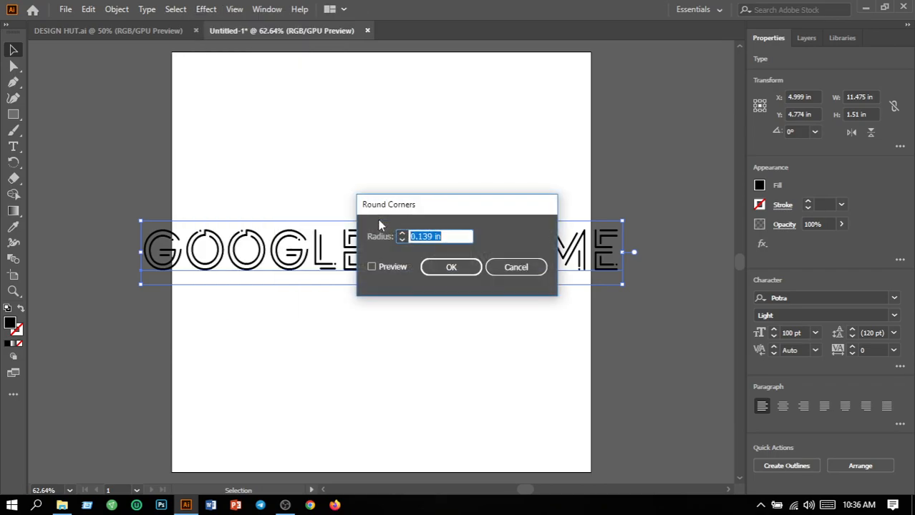
{"action": "left_click", "coordinate": [442, 269]}
{"action": "left_click", "coordinate": [421, 309]}
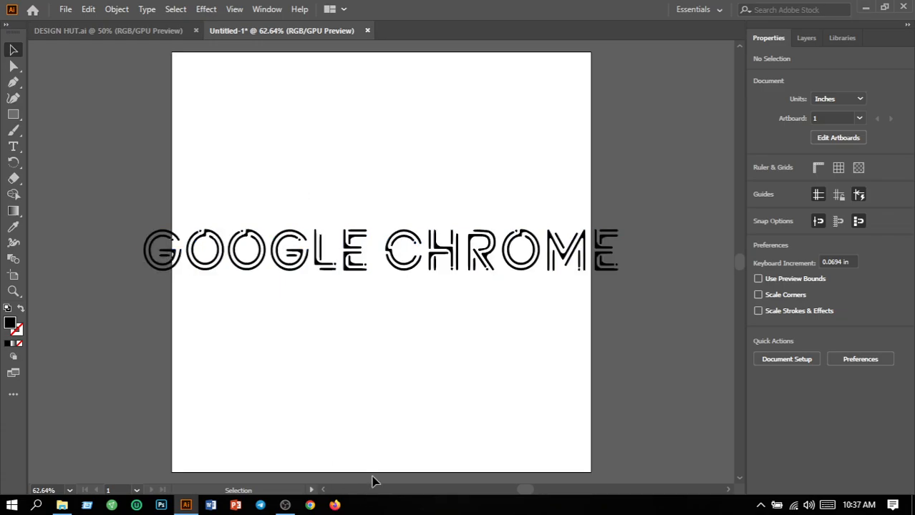
- Apply a black Multiply Drop Shadow to the GOOGLE CHROME text with 75% opacity, 0.1 in offsets and 0.07 in blur, and deselect it
{"action": "left_click", "coordinate": [209, 10]}
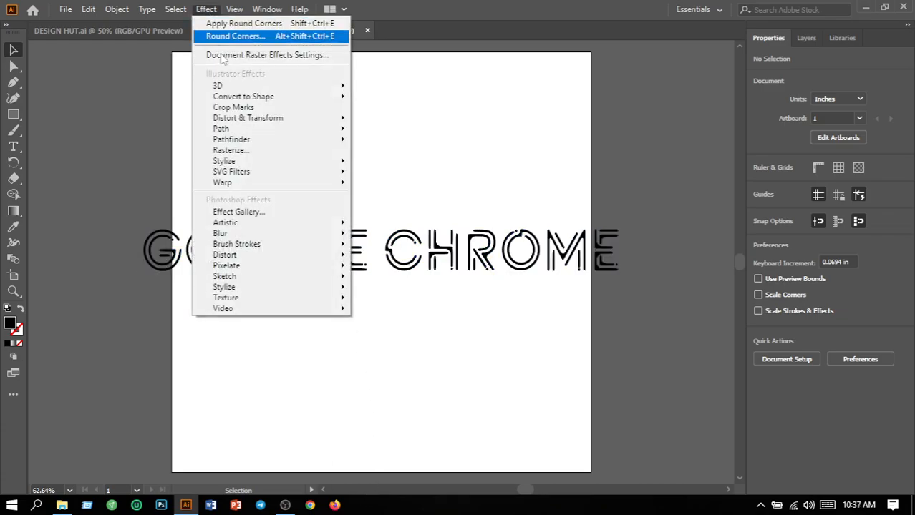
{"action": "left_click", "coordinate": [504, 172]}
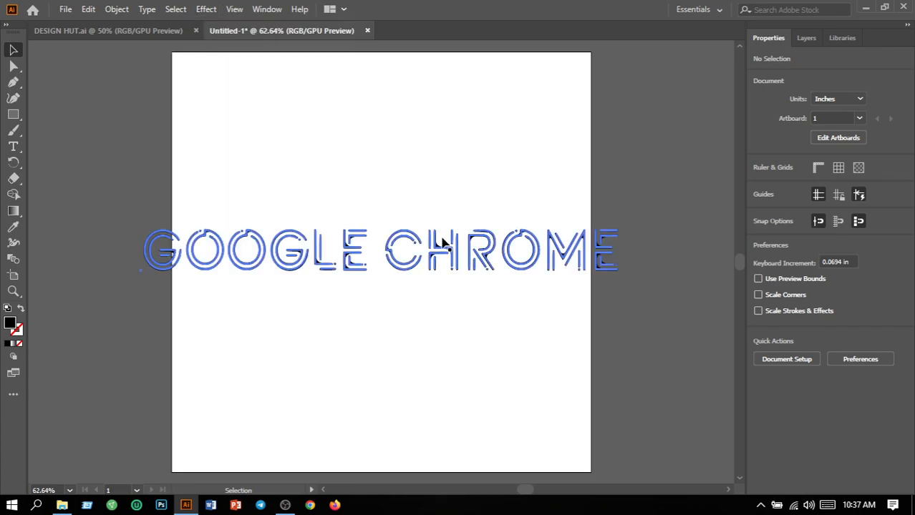
{"action": "left_click", "coordinate": [419, 249]}
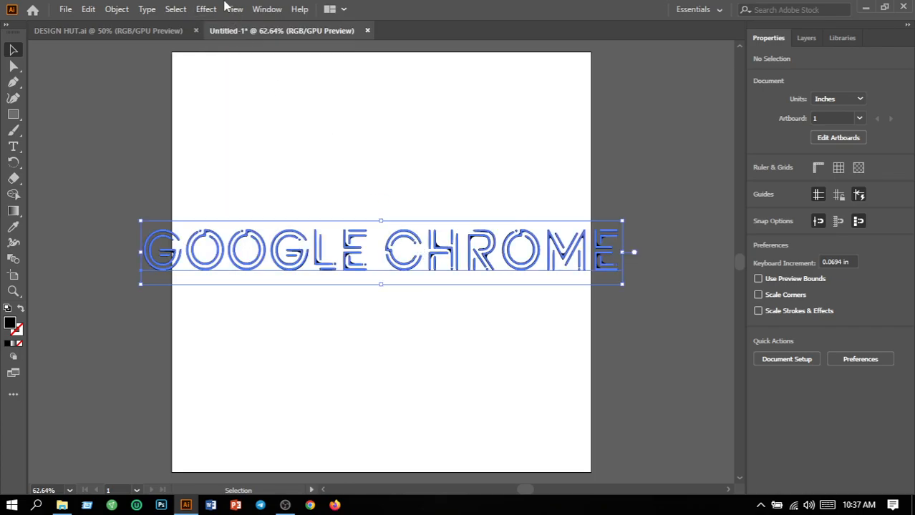
{"action": "left_click", "coordinate": [207, 9]}
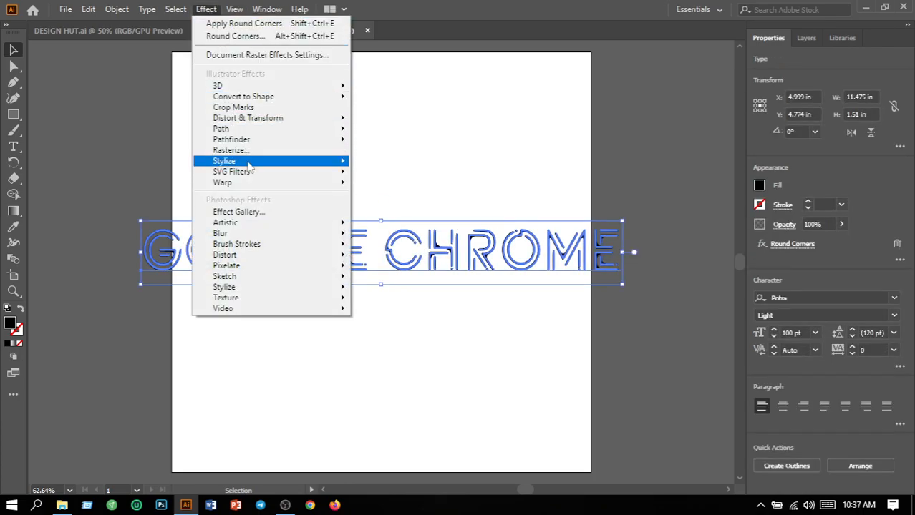
{"action": "mouse_move", "coordinate": [247, 163]}
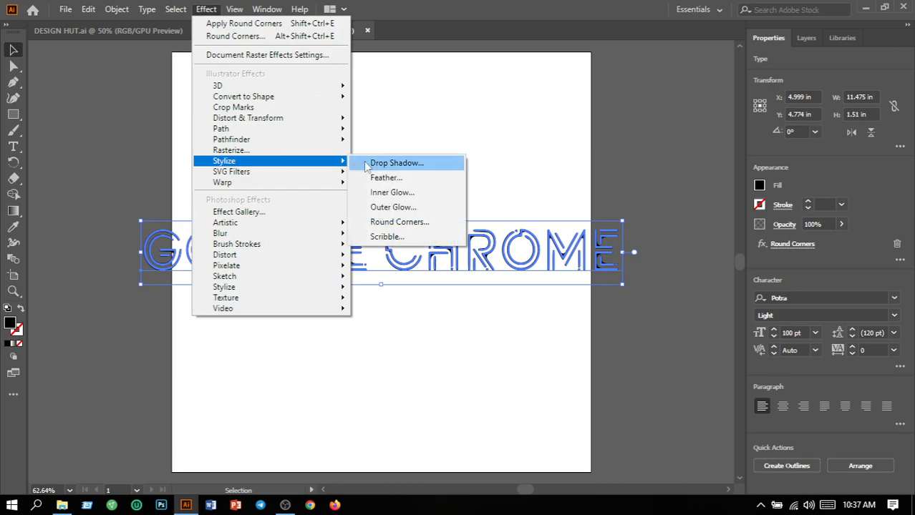
{"action": "left_click", "coordinate": [395, 163]}
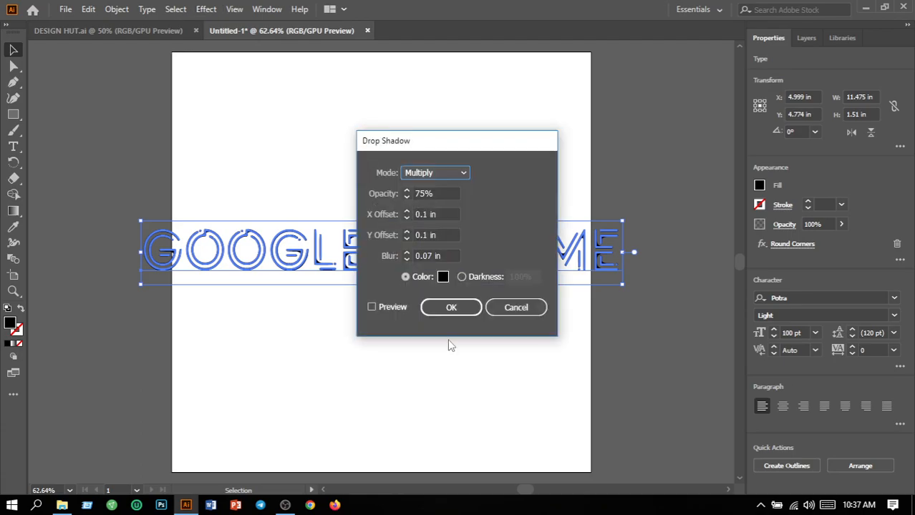
{"action": "left_click", "coordinate": [451, 309]}
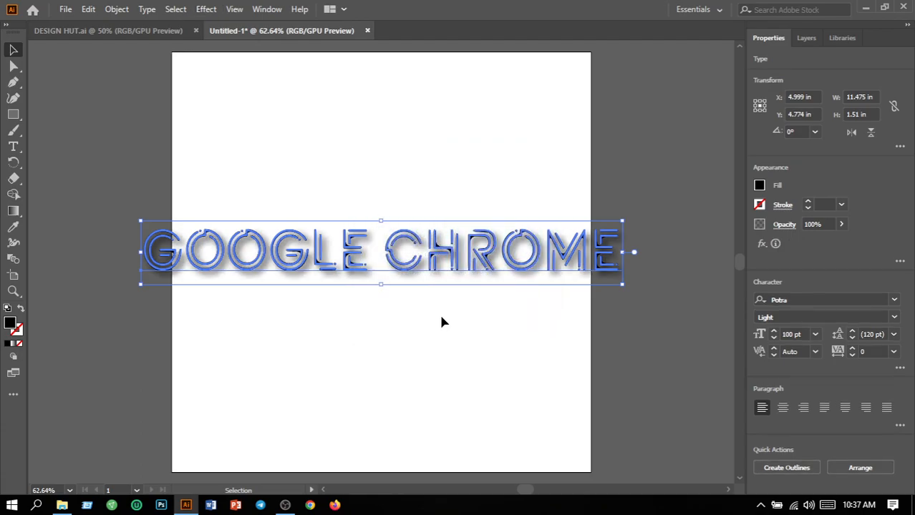
{"action": "left_click", "coordinate": [440, 324]}
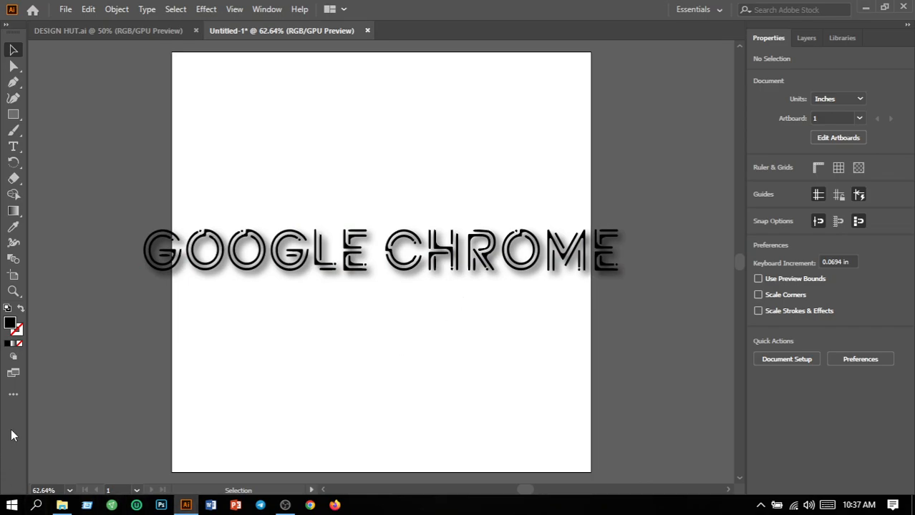
- Try the Convert to Shape Ellipse effect with nothing selected, using 0.25 in relative extra width and height
{"action": "left_click", "coordinate": [206, 10]}
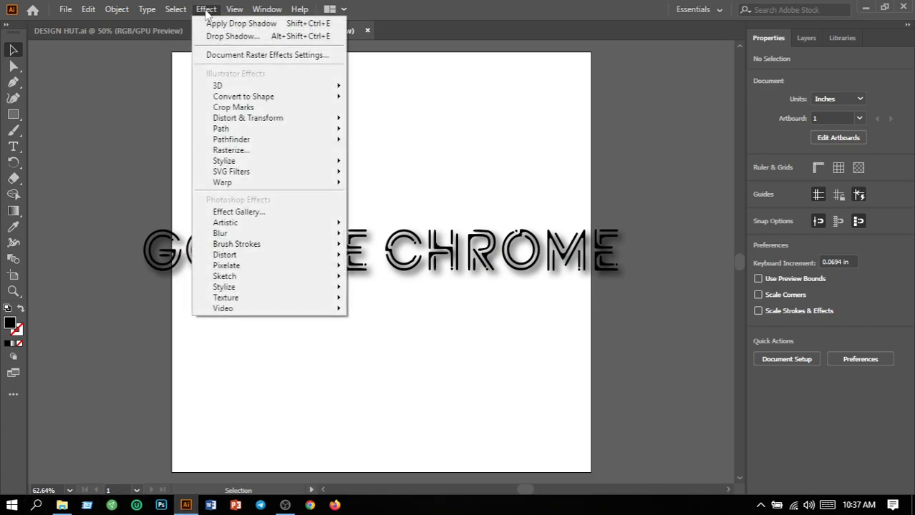
{"action": "mouse_move", "coordinate": [230, 89]}
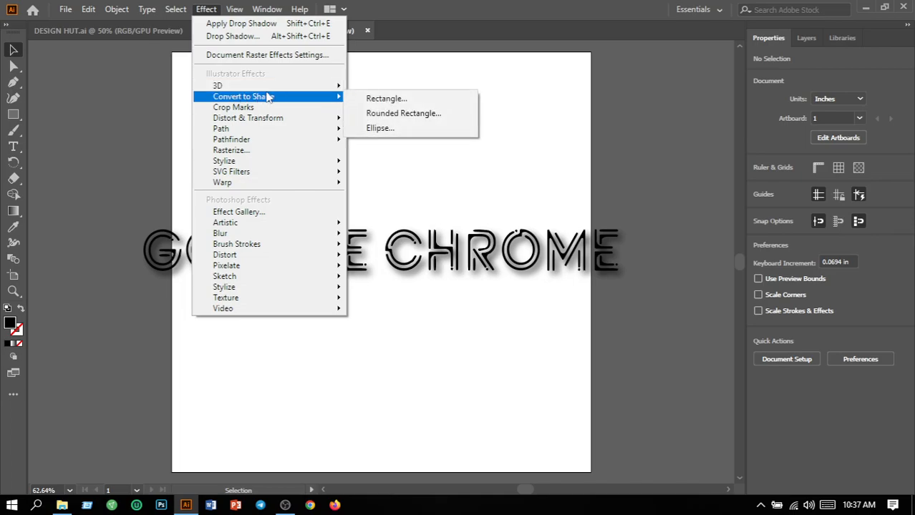
{"action": "left_click", "coordinate": [372, 129]}
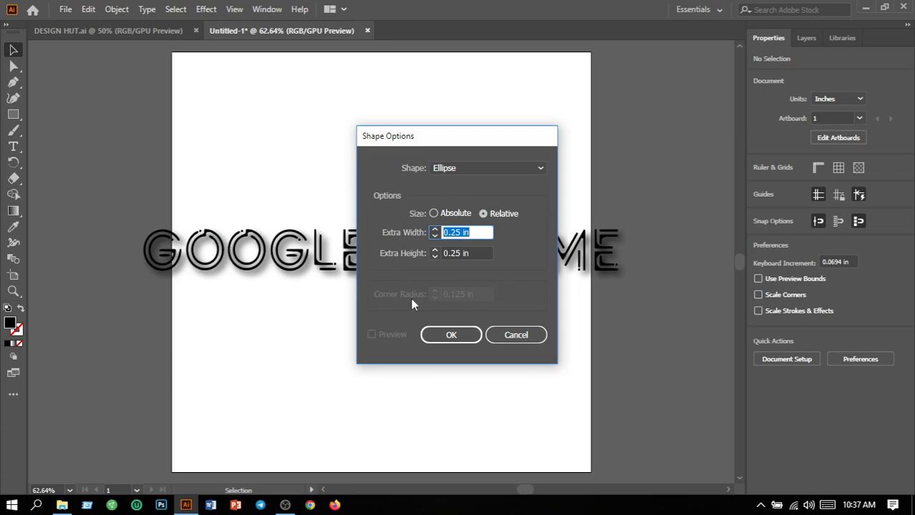
{"action": "left_click", "coordinate": [428, 337]}
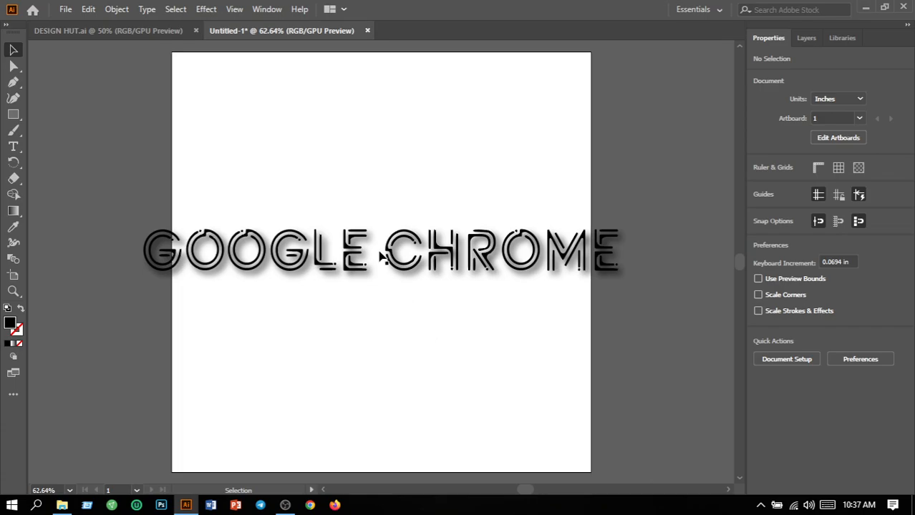
{"action": "left_click", "coordinate": [366, 271]}
{"action": "left_click", "coordinate": [60, 112]}
- Select the GOOGLE CHROME text and convert its shape to an ellipse with relative extra width and height of 0.25 in
{"action": "left_click", "coordinate": [241, 239]}
{"action": "left_click", "coordinate": [212, 13]}
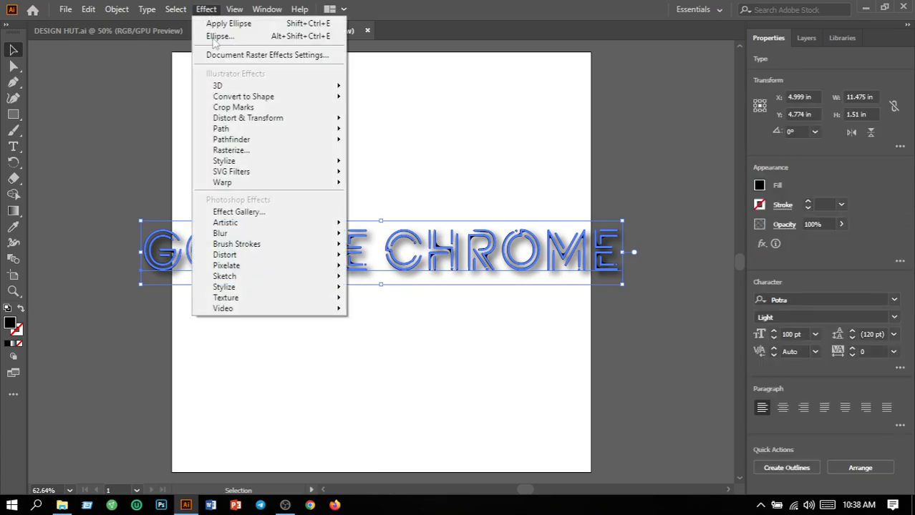
{"action": "mouse_move", "coordinate": [290, 101]}
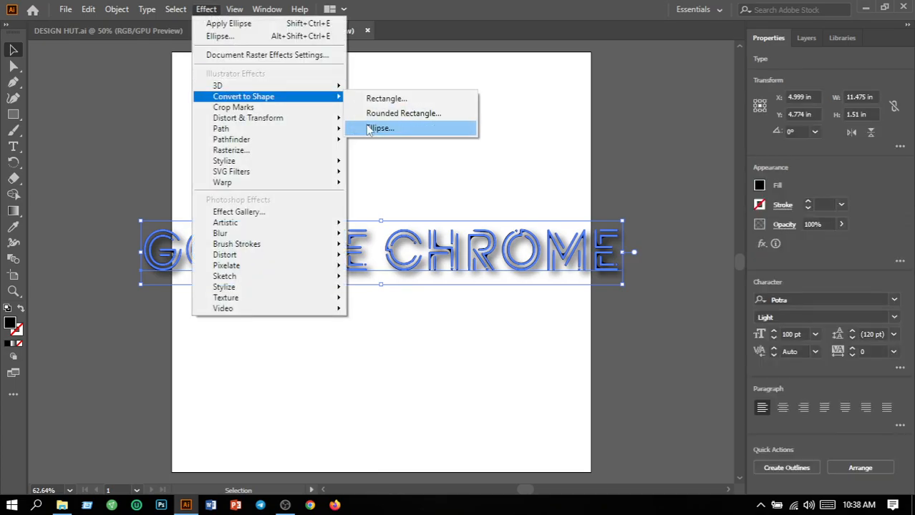
{"action": "left_click", "coordinate": [368, 127]}
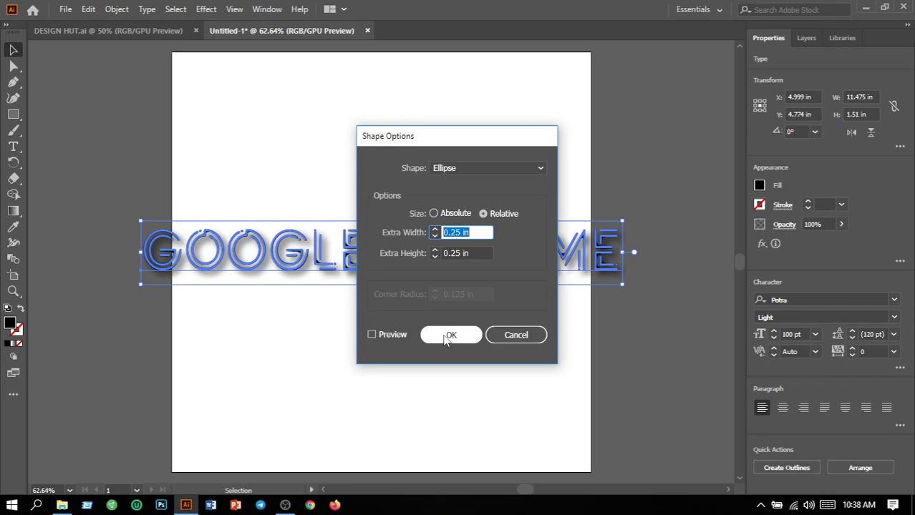
{"action": "left_click", "coordinate": [447, 338]}
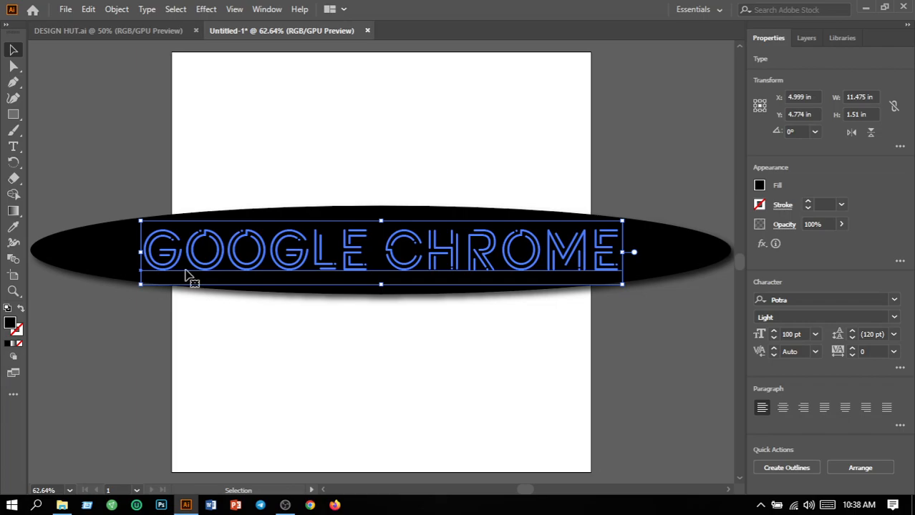
- Try a muted purple-grey fill on the GOOGLE CHROME ellipse
{"action": "double_click", "coordinate": [9, 326]}
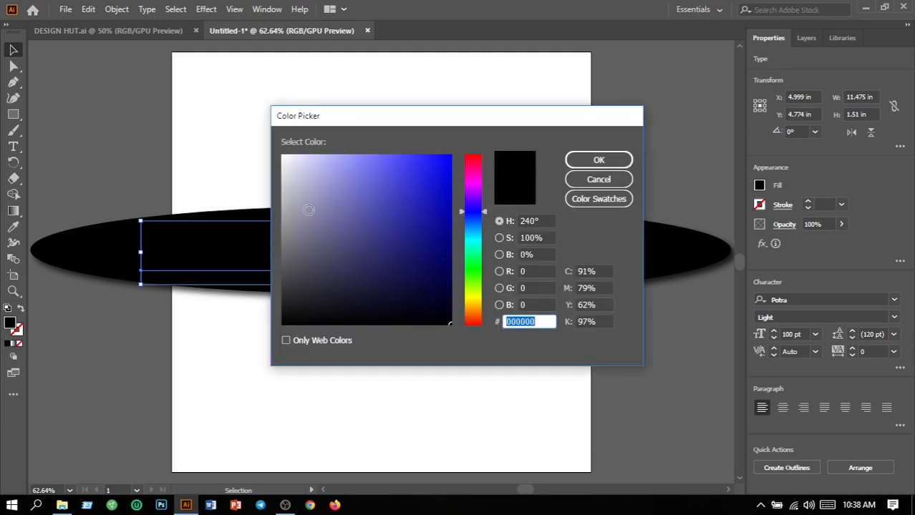
{"action": "left_click", "coordinate": [308, 210]}
{"action": "left_click", "coordinate": [602, 162]}
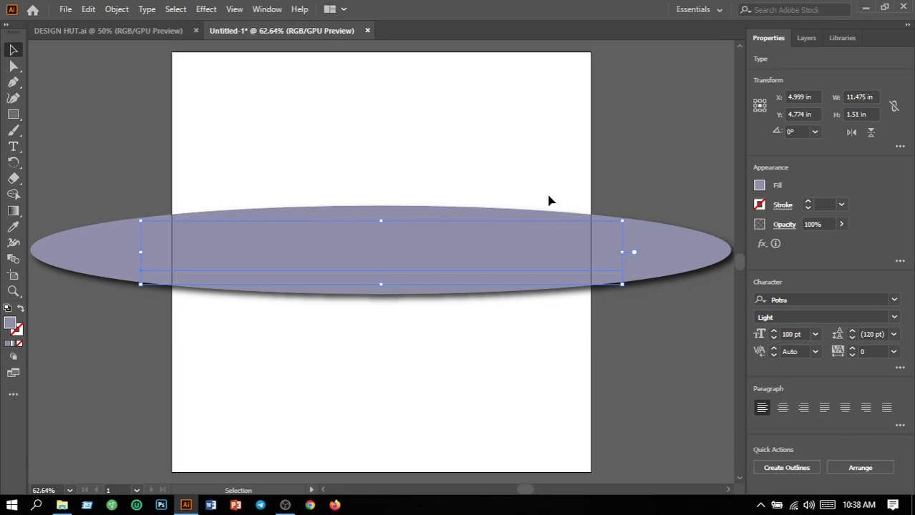
- Undo the fill change and the ellipse conversion of the GOOGLE CHROME text, and deselect it
{"action": "key", "text": "ctrl+z"}
{"action": "key", "text": "ctrl+z"}
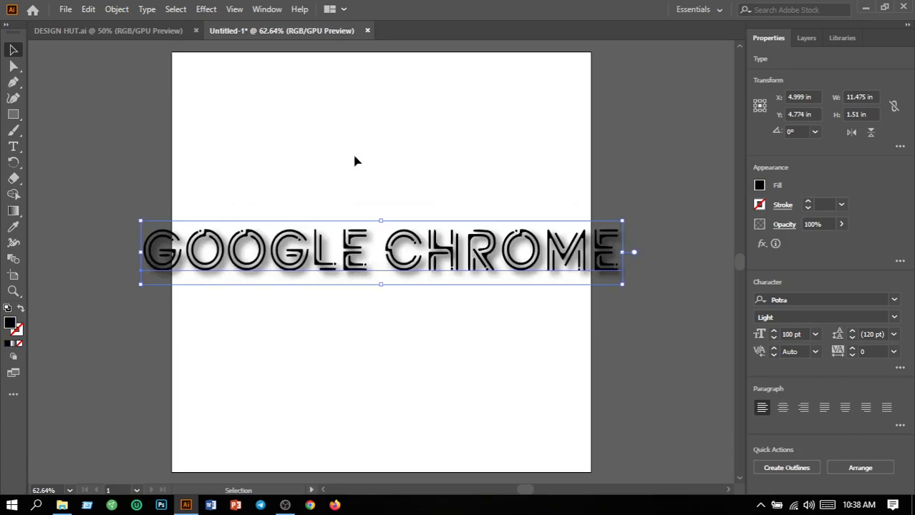
{"action": "left_click", "coordinate": [324, 308]}
- Try the 3D Extrude & Bevel effect on the GOOGLE CHROME text with Off-Axis Front position, 50 pt depth and Plastic Shading
{"action": "left_click", "coordinate": [256, 252]}
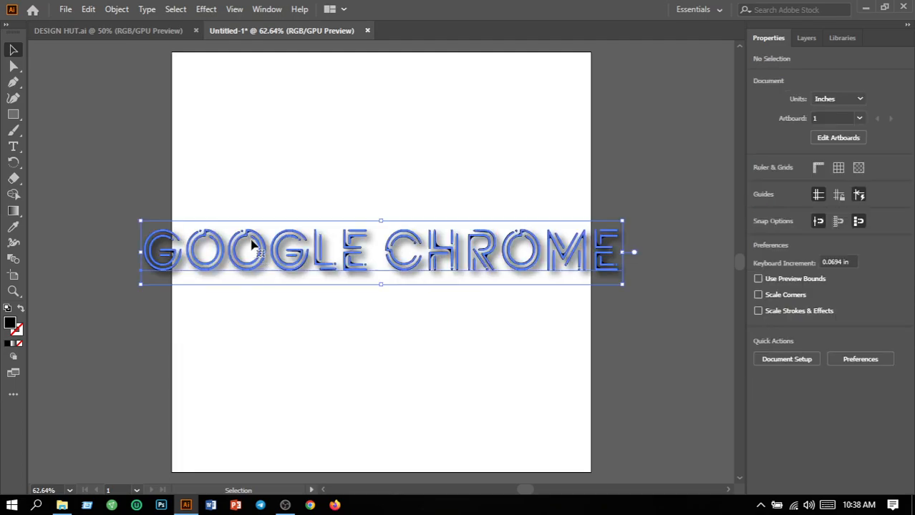
{"action": "left_click", "coordinate": [205, 9]}
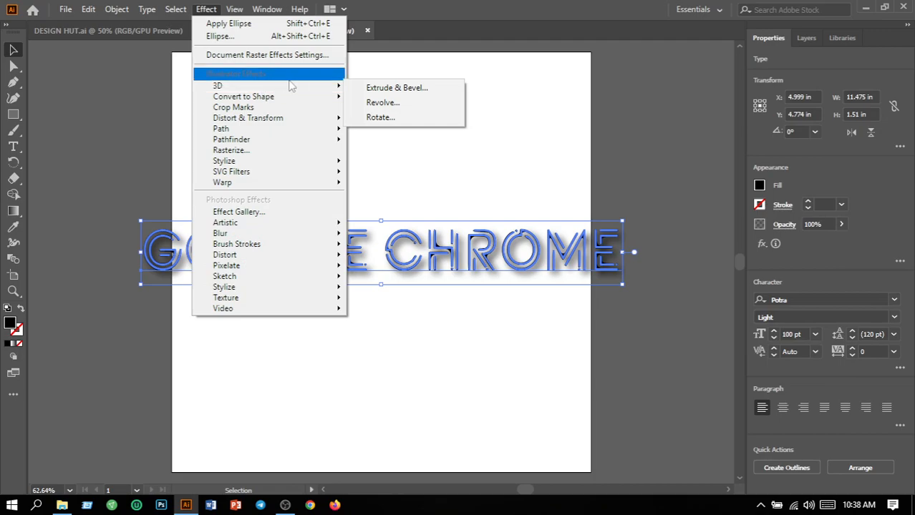
{"action": "left_click", "coordinate": [373, 87]}
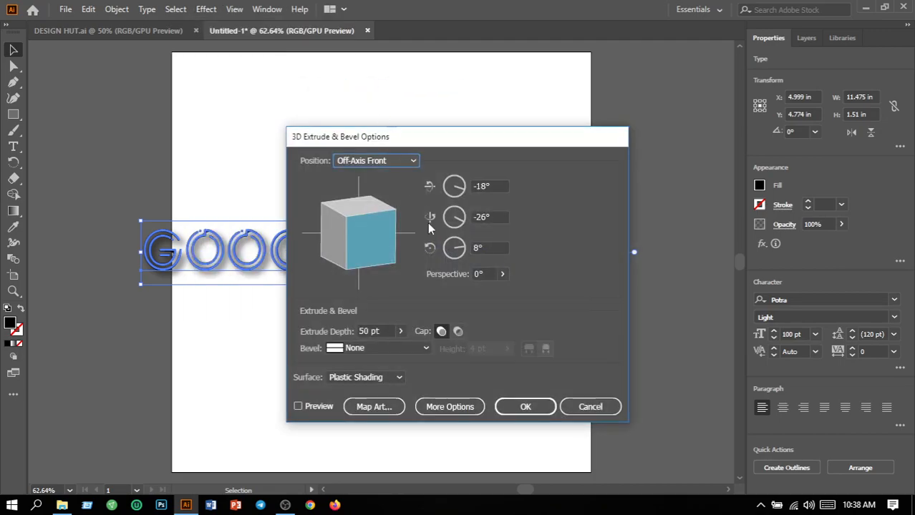
{"action": "left_click", "coordinate": [528, 408]}
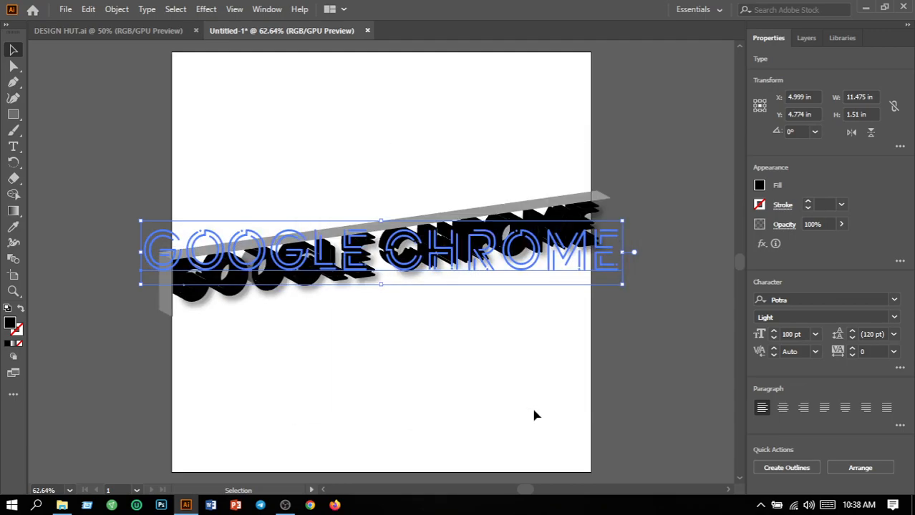
{"action": "left_click", "coordinate": [499, 407]}
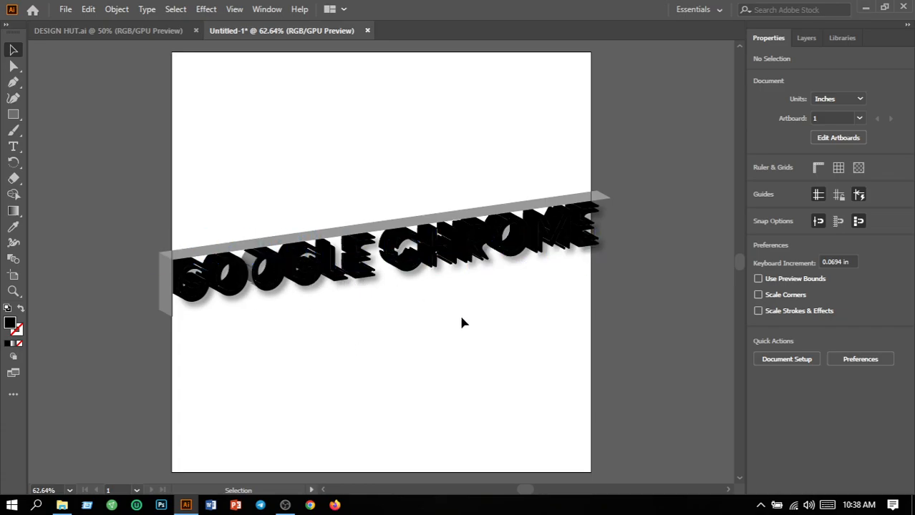
- Undo the 3D Extrude & Bevel effect on the GOOGLE CHROME text and leave the text deselected
{"action": "key", "text": "ctrl+z"}
{"action": "left_click", "coordinate": [201, 285]}
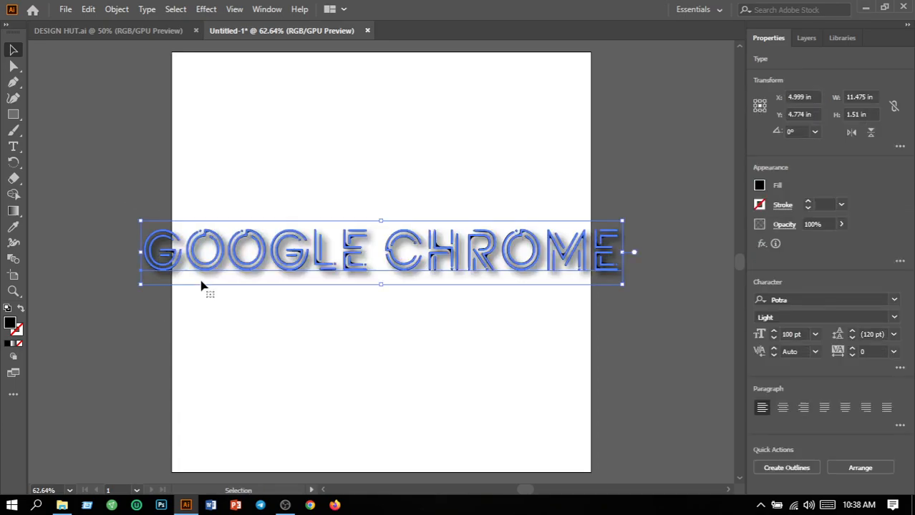
{"action": "left_click", "coordinate": [270, 331]}
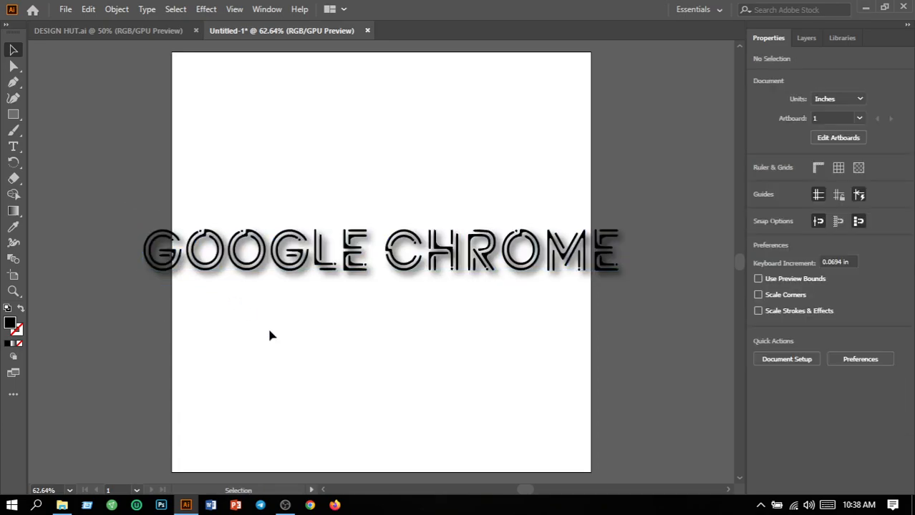
- Convert the GOOGLE CHROME text to outlines and ungroup it into separate letters
{"action": "left_click", "coordinate": [267, 261]}
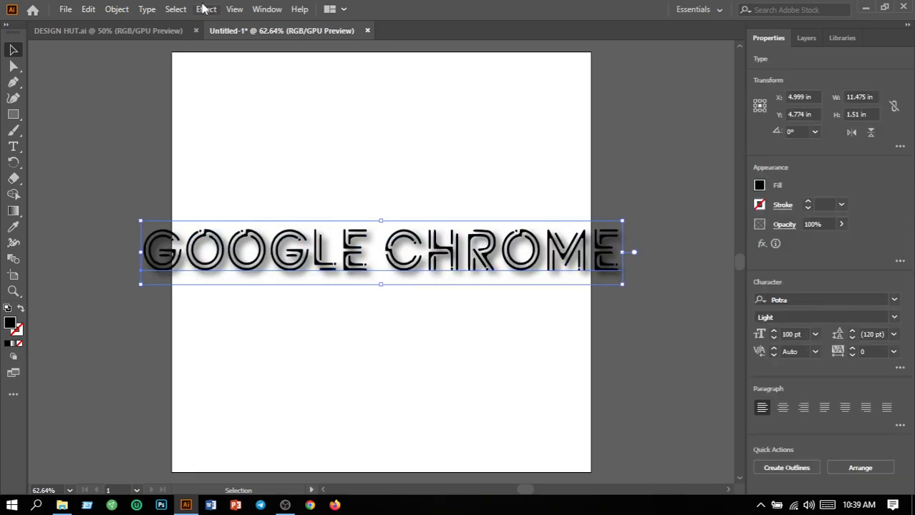
{"action": "left_click", "coordinate": [146, 9]}
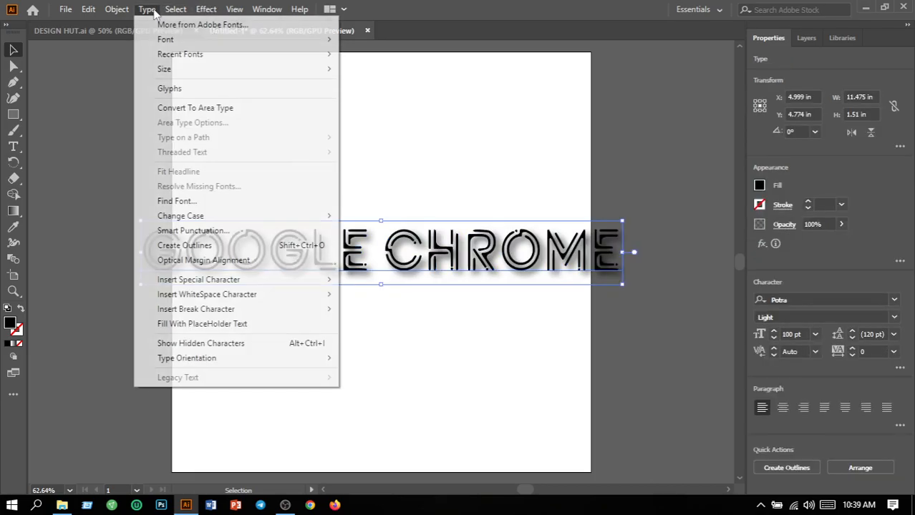
{"action": "left_click", "coordinate": [224, 247]}
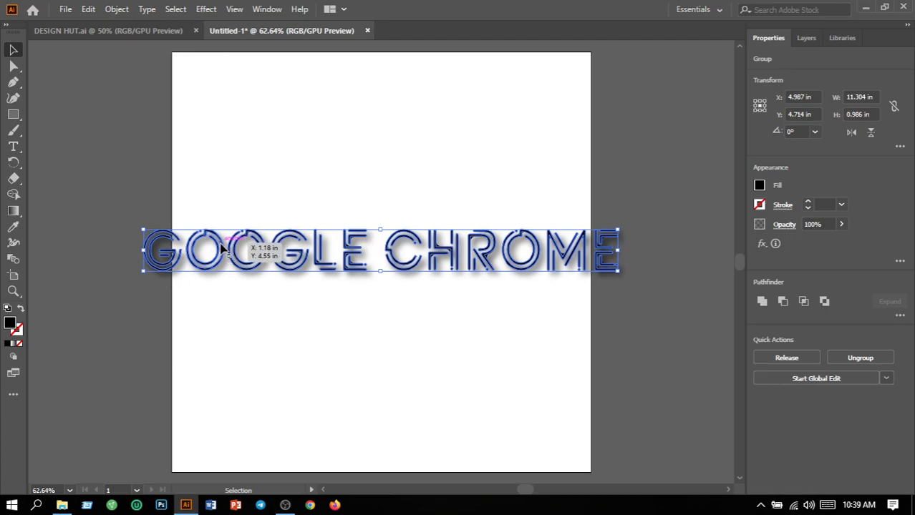
{"action": "left_click", "coordinate": [117, 9]}
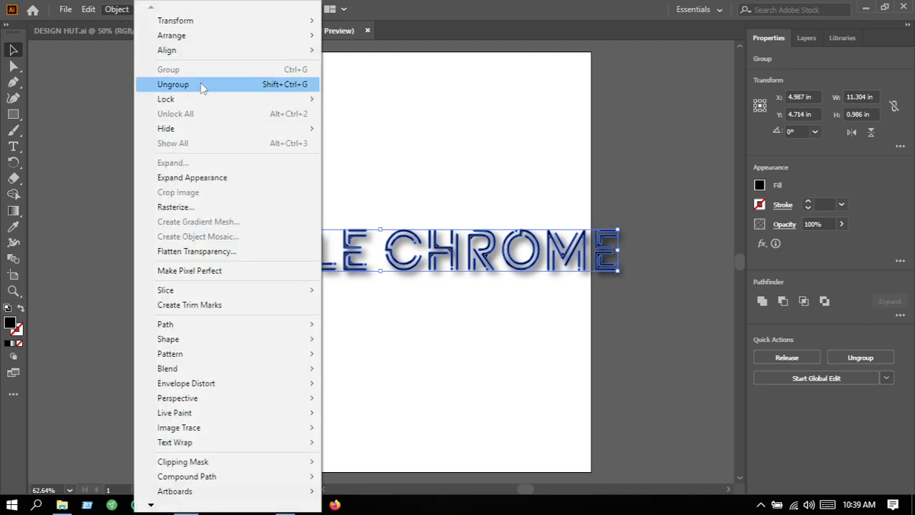
{"action": "left_click", "coordinate": [173, 85]}
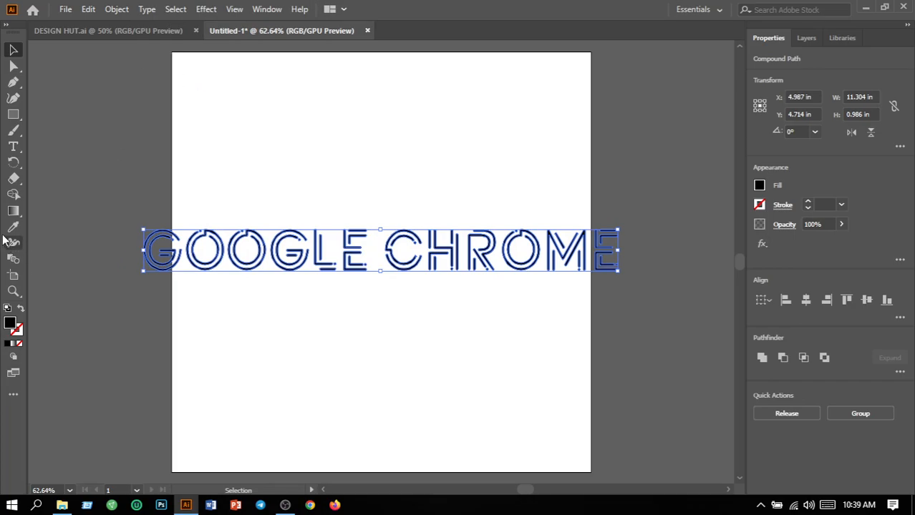
- Fill the outlined GOOGLE CHROME letters with a linear gradient from bright green to black, and deselect them
{"action": "left_click", "coordinate": [13, 212]}
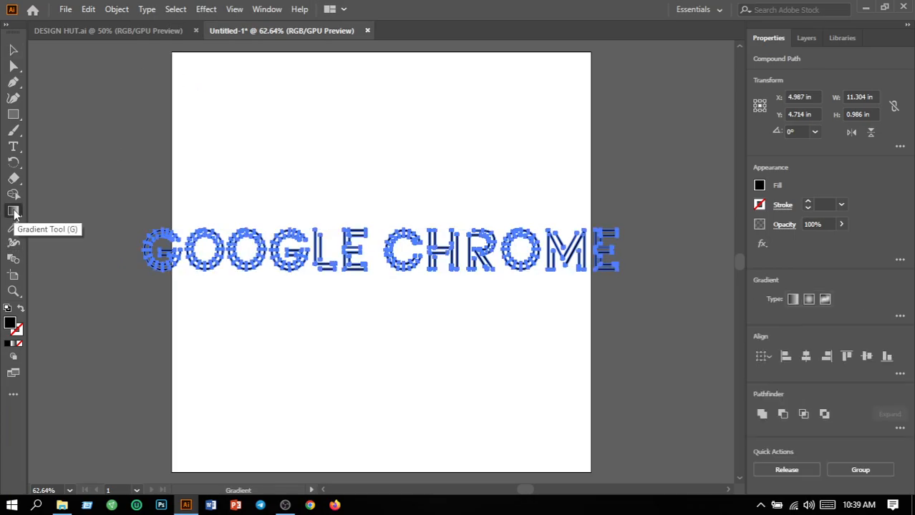
{"action": "left_click", "coordinate": [795, 300]}
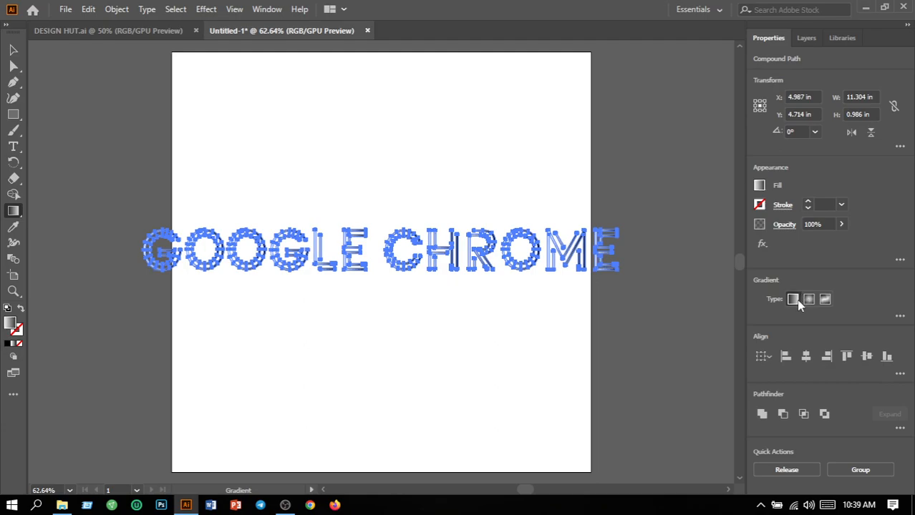
{"action": "left_click", "coordinate": [900, 317]}
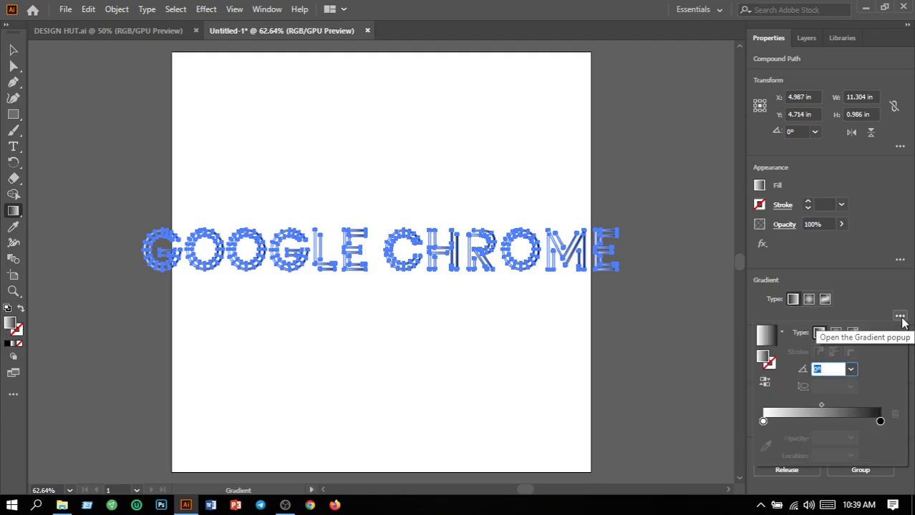
{"action": "left_click", "coordinate": [763, 422]}
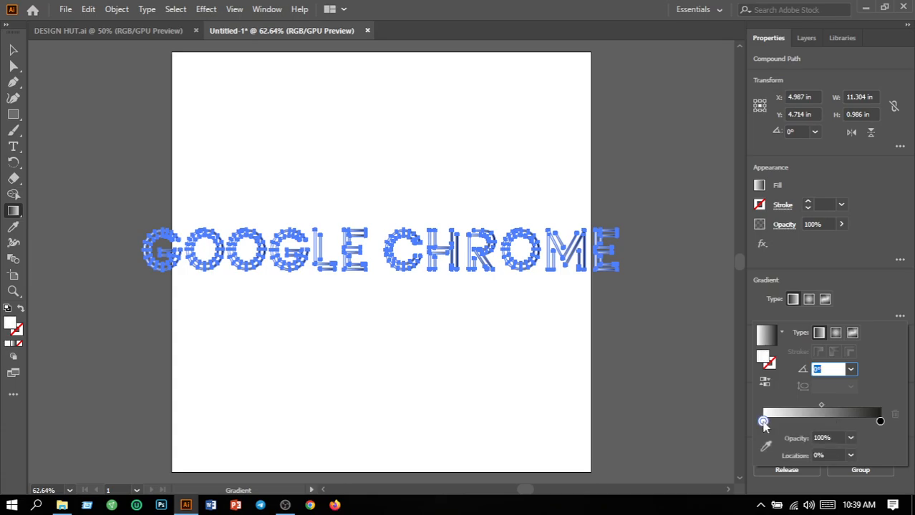
{"action": "double_click", "coordinate": [764, 422]}
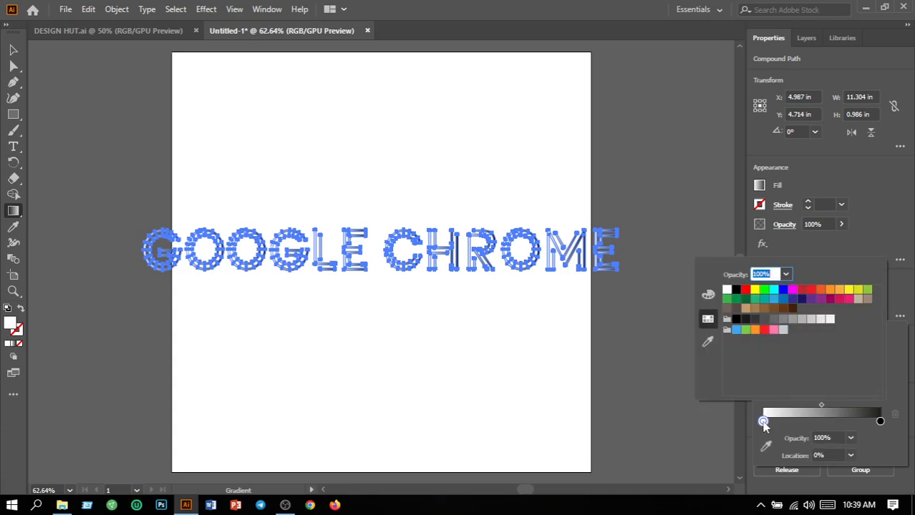
{"action": "left_click", "coordinate": [764, 290]}
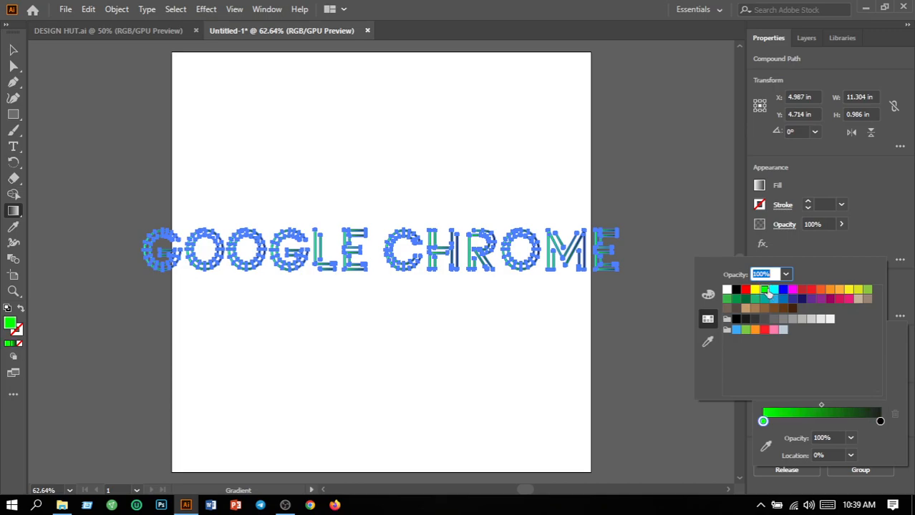
{"action": "left_click", "coordinate": [879, 423]}
{"action": "double_click", "coordinate": [880, 422]}
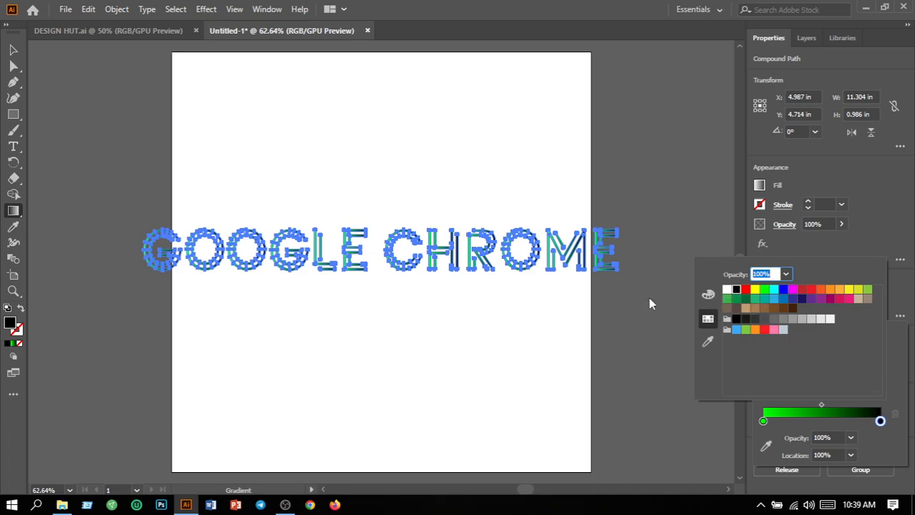
{"action": "left_click", "coordinate": [572, 322]}
{"action": "left_click", "coordinate": [566, 324]}
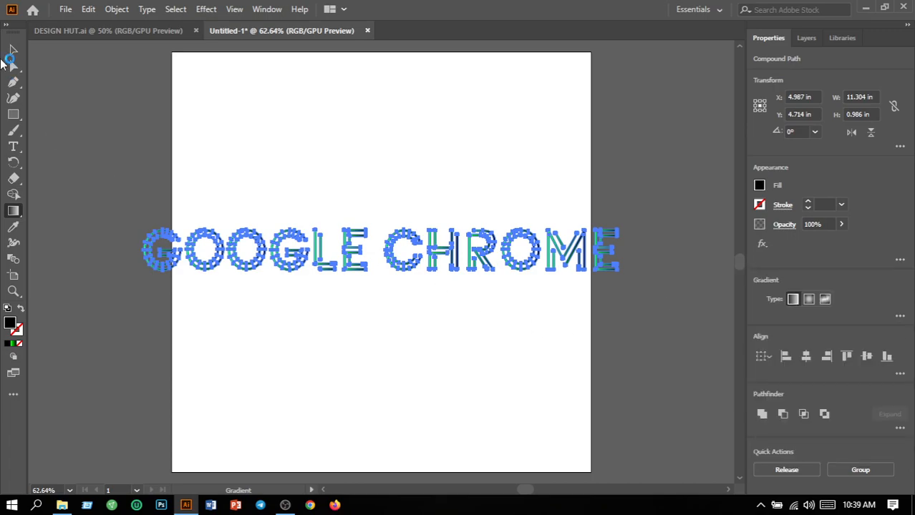
{"action": "left_click", "coordinate": [13, 49]}
{"action": "left_click", "coordinate": [254, 194]}
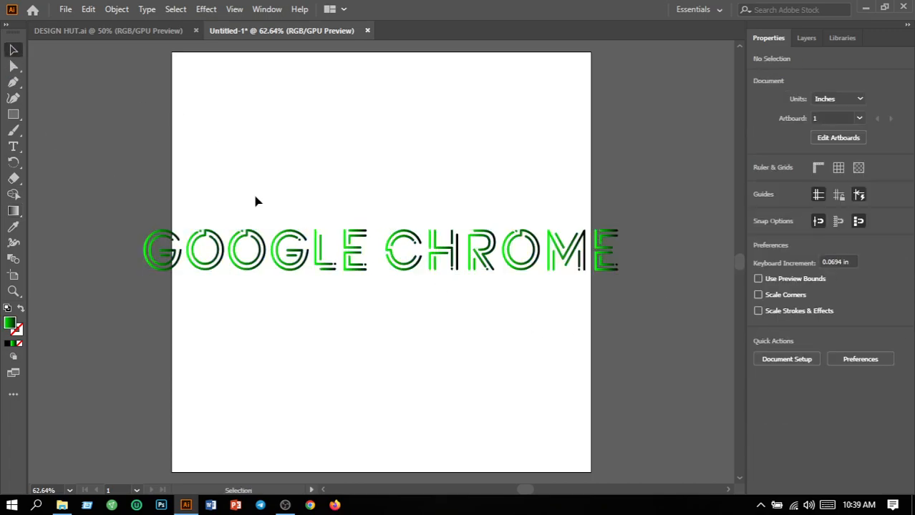
- Select all the GOOGLE CHROME letters, apply Stylize Round Corners with a 0.139 in radius, and deselect them
{"action": "left_click_drag", "start_coordinate": [134, 211], "coordinate": [649, 287]}
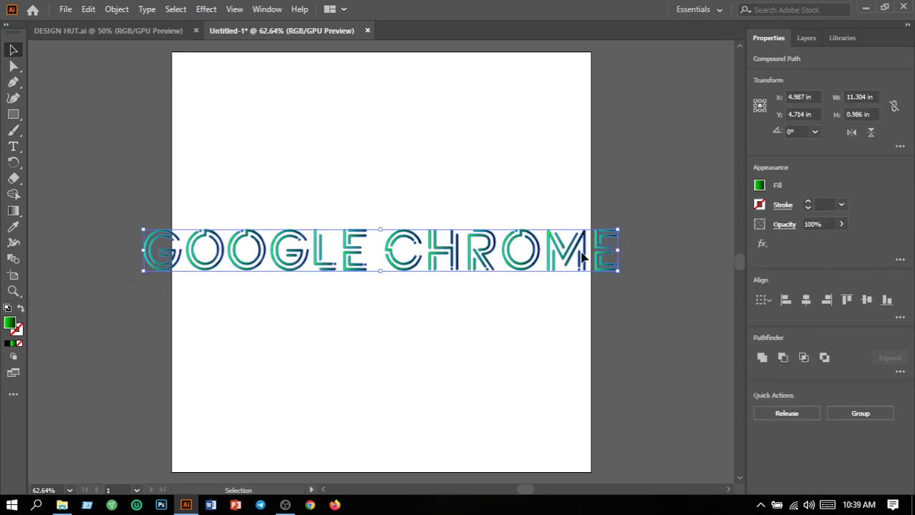
{"action": "left_click", "coordinate": [205, 9]}
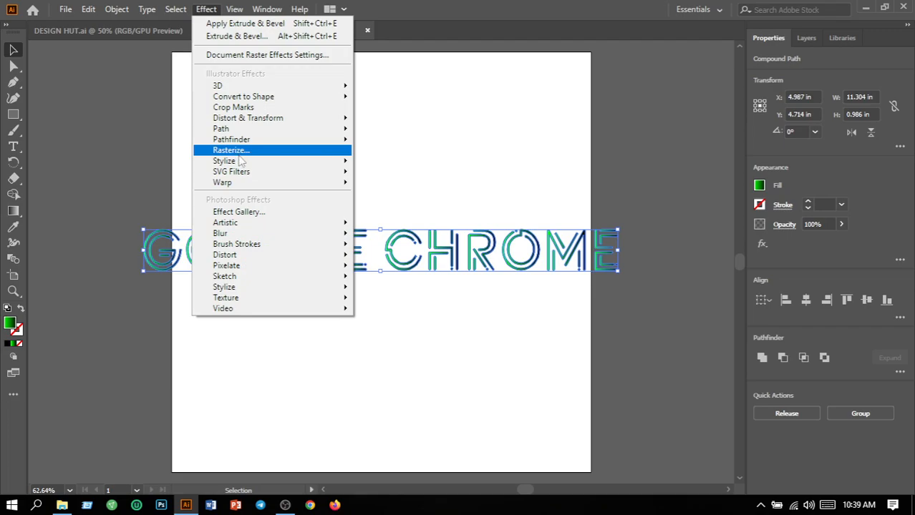
{"action": "mouse_move", "coordinate": [241, 162]}
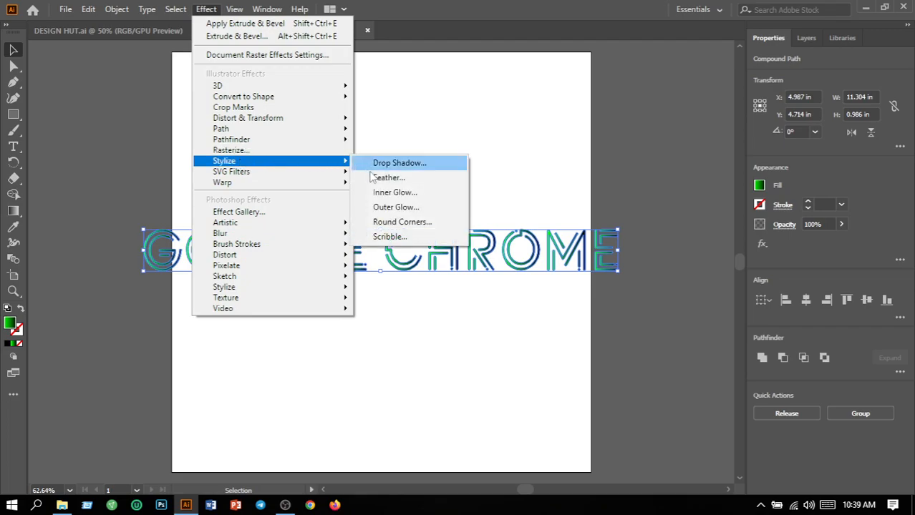
{"action": "left_click", "coordinate": [385, 223]}
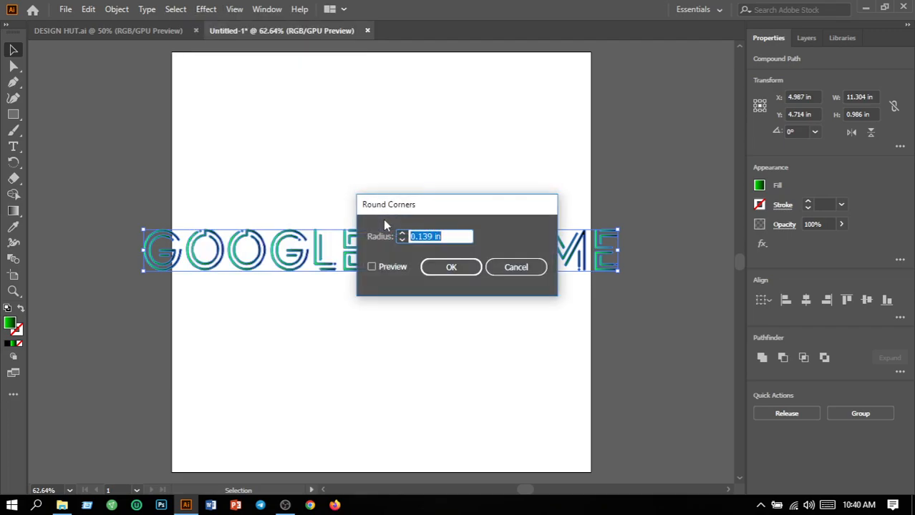
{"action": "left_click", "coordinate": [457, 269]}
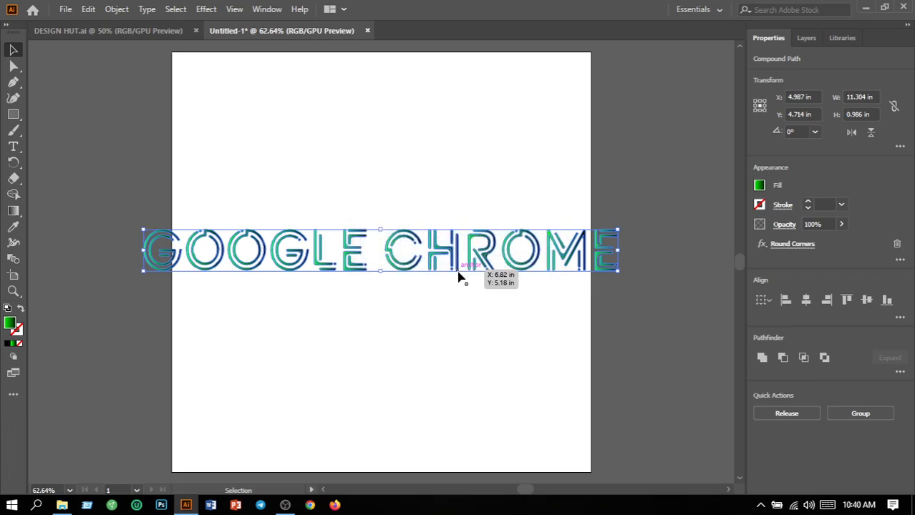
{"action": "left_click", "coordinate": [449, 310]}
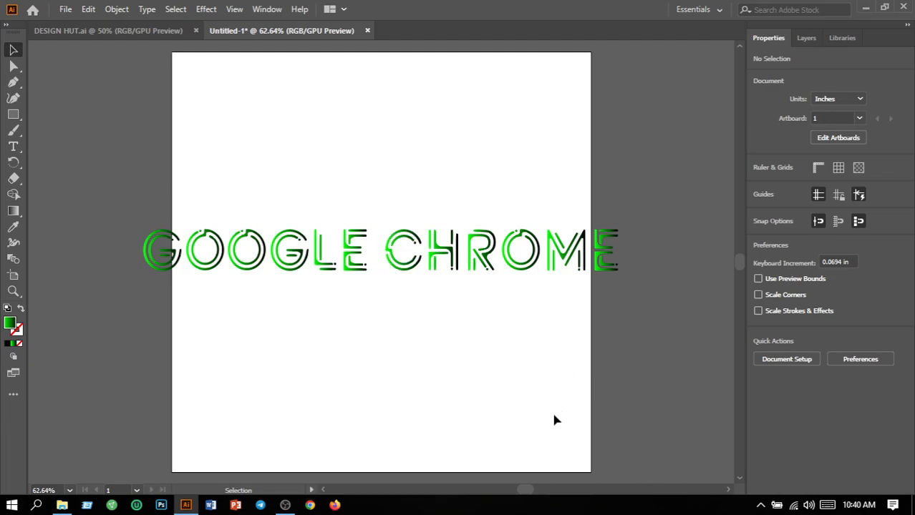
- Apply a black Multiply Drop Shadow to all the GOOGLE CHROME letters with 75% opacity, 0.1 in offsets and 0.07 in blur
{"action": "left_click_drag", "start_coordinate": [112, 214], "coordinate": [653, 285]}
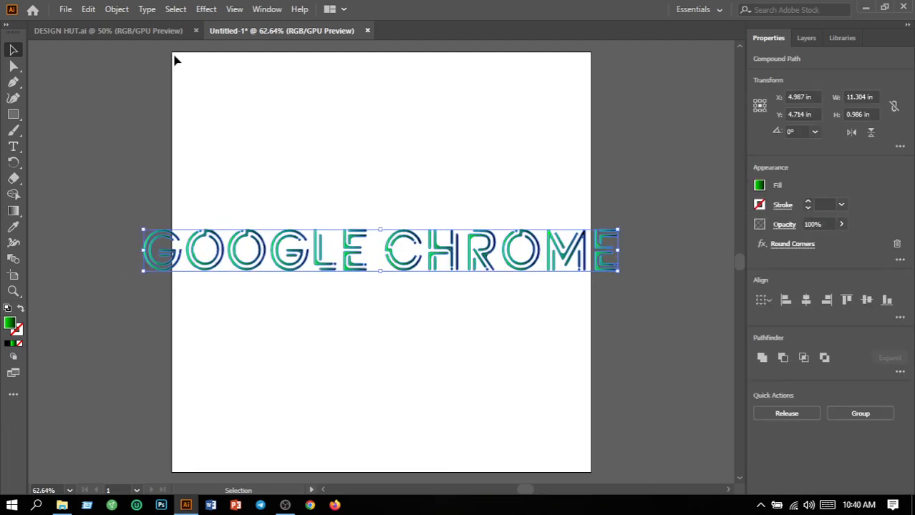
{"action": "left_click", "coordinate": [206, 9]}
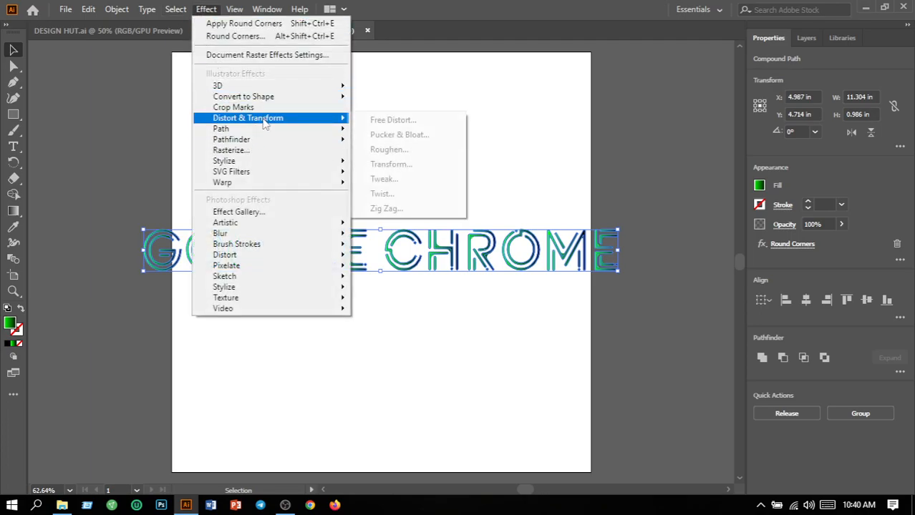
{"action": "mouse_move", "coordinate": [265, 165]}
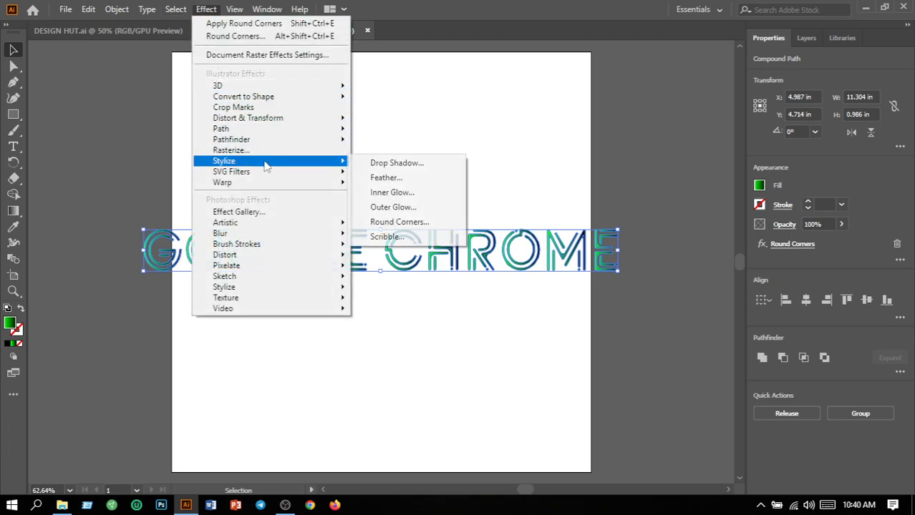
{"action": "left_click", "coordinate": [382, 164]}
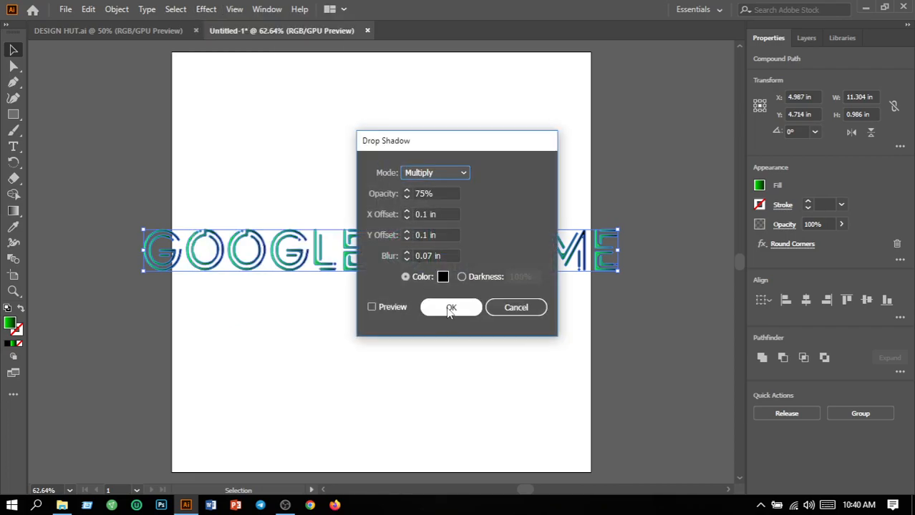
{"action": "left_click", "coordinate": [450, 309]}
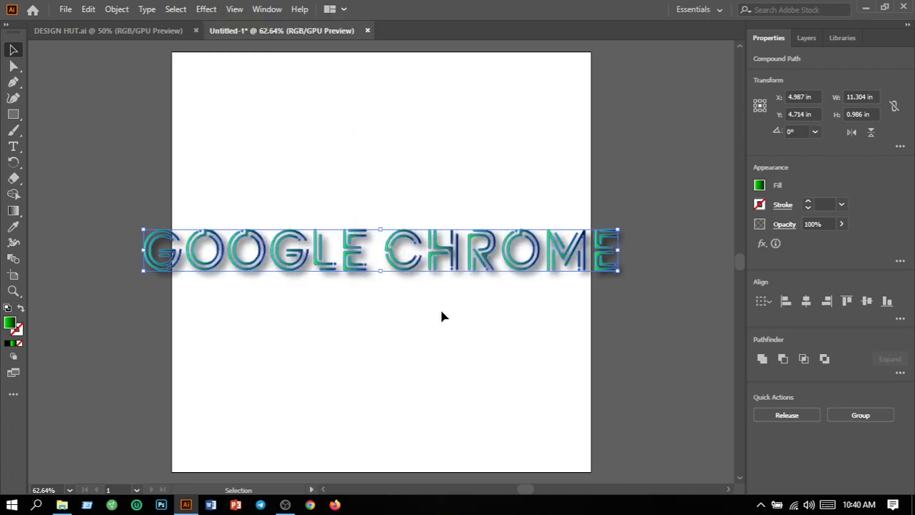
- Apply a Stylize Feather effect with a 0.07 in radius to all the GOOGLE CHROME letters, and deselect them
{"action": "left_click", "coordinate": [430, 327]}
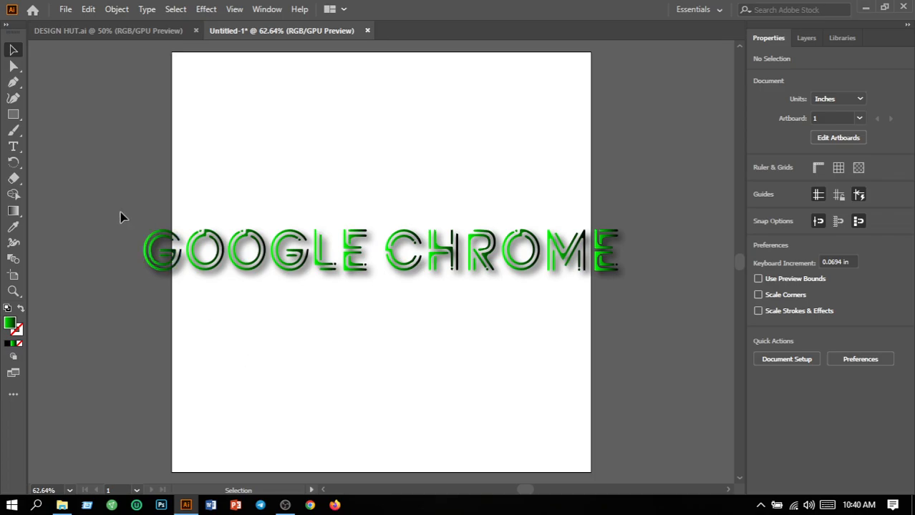
{"action": "left_click_drag", "start_coordinate": [124, 217], "coordinate": [627, 320]}
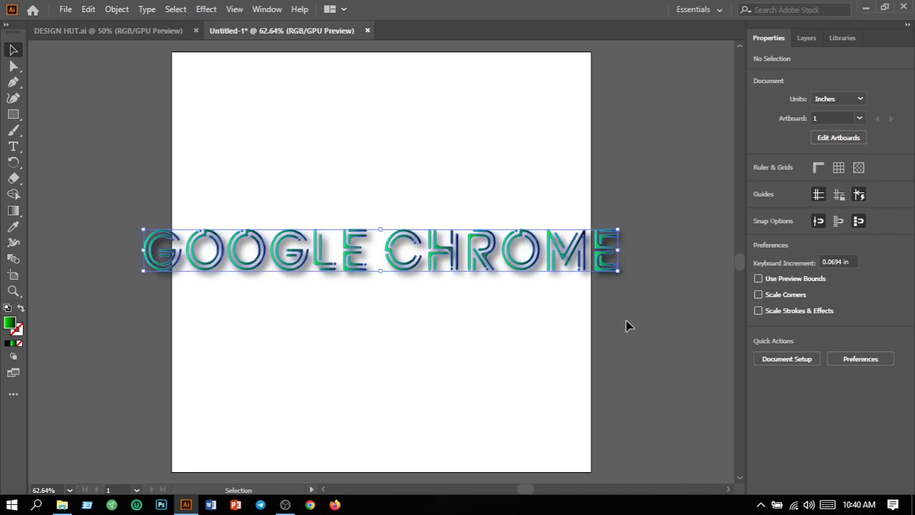
{"action": "left_click", "coordinate": [203, 10]}
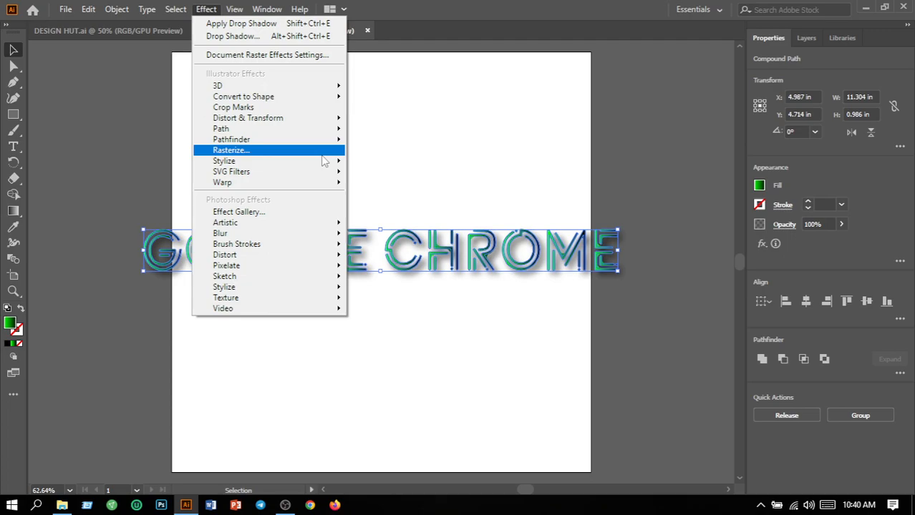
{"action": "mouse_move", "coordinate": [336, 166]}
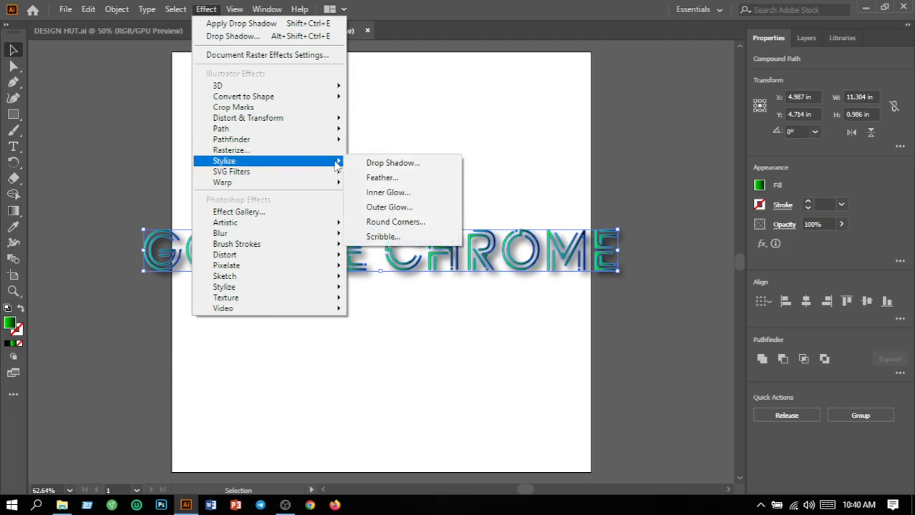
{"action": "left_click", "coordinate": [385, 179]}
{"action": "left_click", "coordinate": [453, 270]}
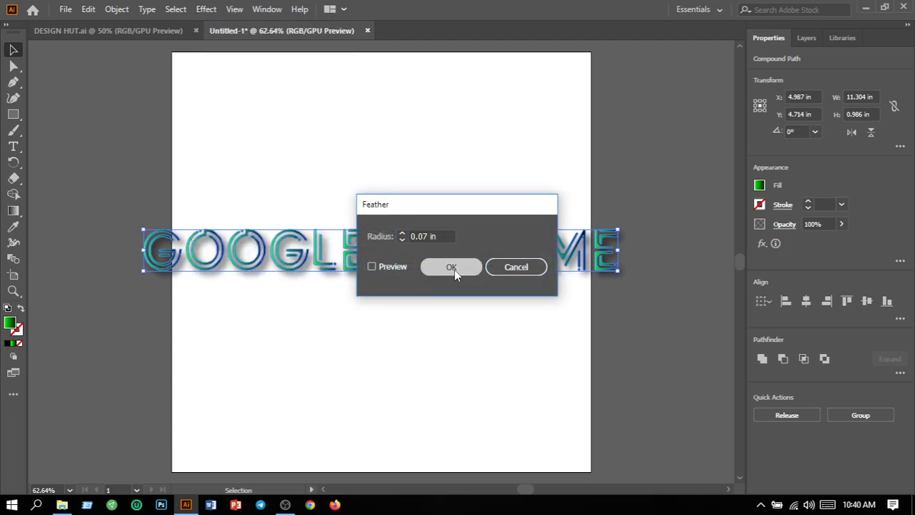
{"action": "left_click", "coordinate": [462, 326]}
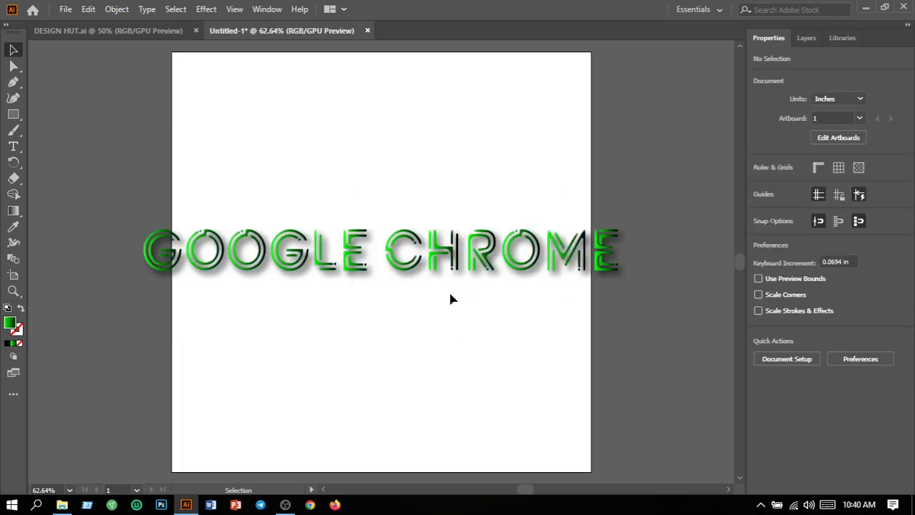
- Scale all the GOOGLE CHROME letters down proportionally to about 8.14 in wide, and deselect them
{"action": "mouse_move", "coordinate": [288, 507]}
{"action": "left_click_drag", "start_coordinate": [79, 177], "coordinate": [601, 336]}
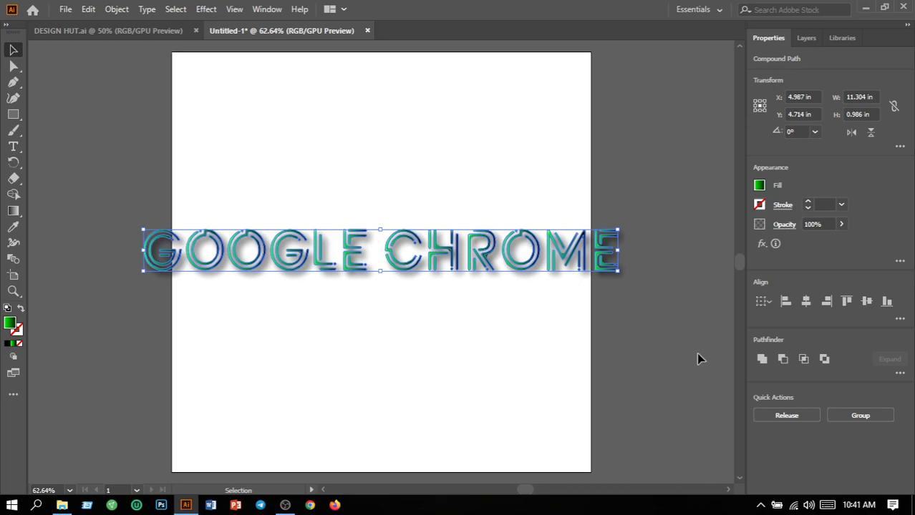
{"action": "left_click_drag", "start_coordinate": [622, 238], "coordinate": [700, 258]}
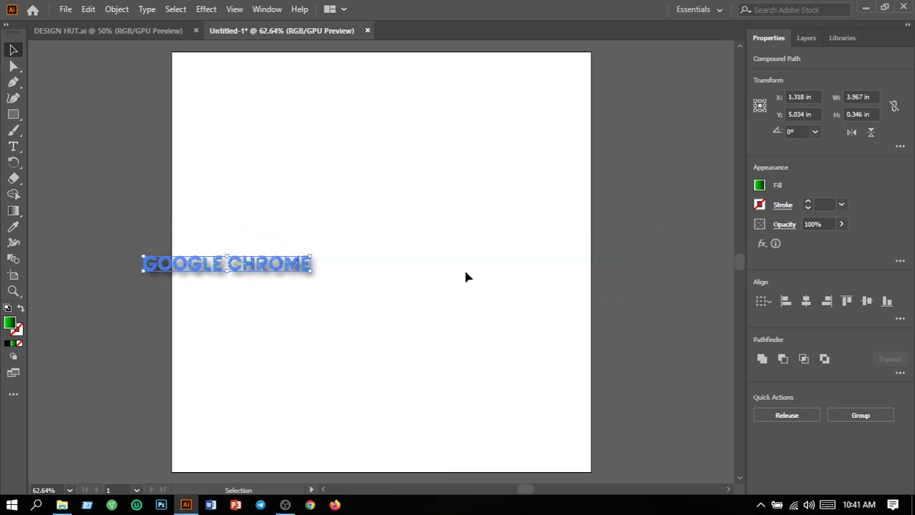
{"action": "left_click_drag", "start_coordinate": [308, 256], "coordinate": [485, 234]}
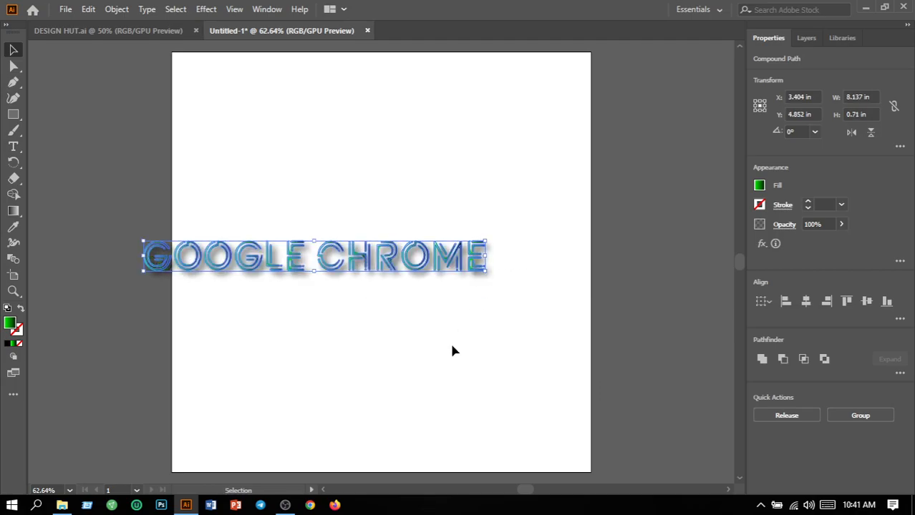
{"action": "left_click", "coordinate": [451, 349]}
- Move the GOOGLE CHROME letters fully onto the artboard, centred at about X 5.1 in and Y 4.27 in, and deselect them
{"action": "left_click_drag", "start_coordinate": [240, 341], "coordinate": [501, 342]}
{"action": "left_click_drag", "start_coordinate": [364, 257], "coordinate": [434, 244]}
{"action": "left_click", "coordinate": [462, 339]}
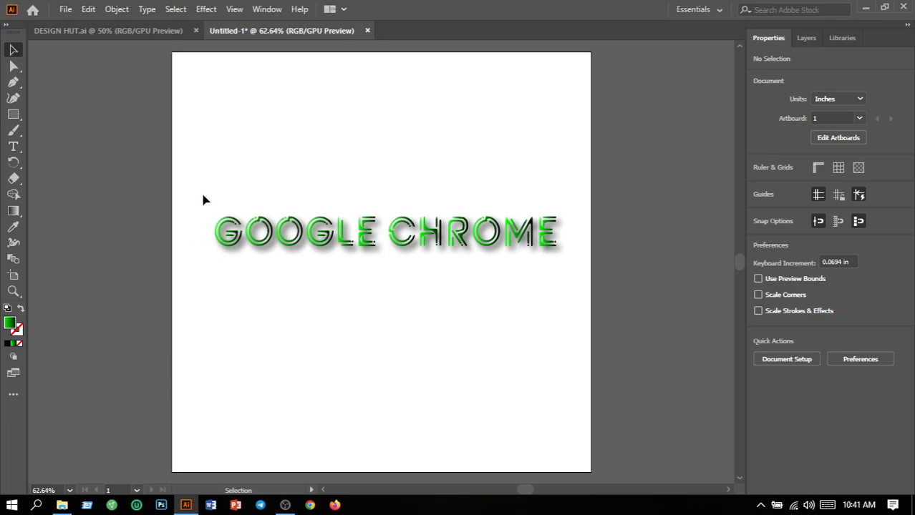
{"action": "left_click_drag", "start_coordinate": [202, 202], "coordinate": [604, 308]}
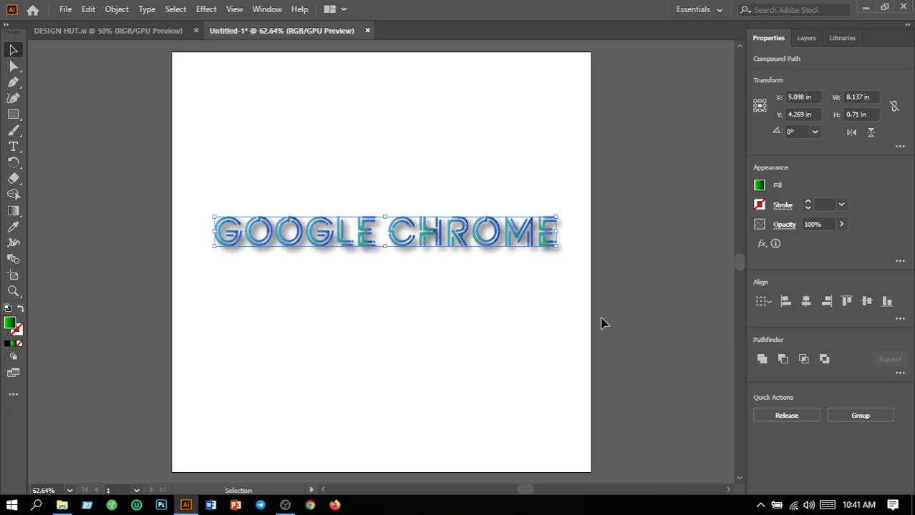
{"action": "left_click", "coordinate": [562, 312]}
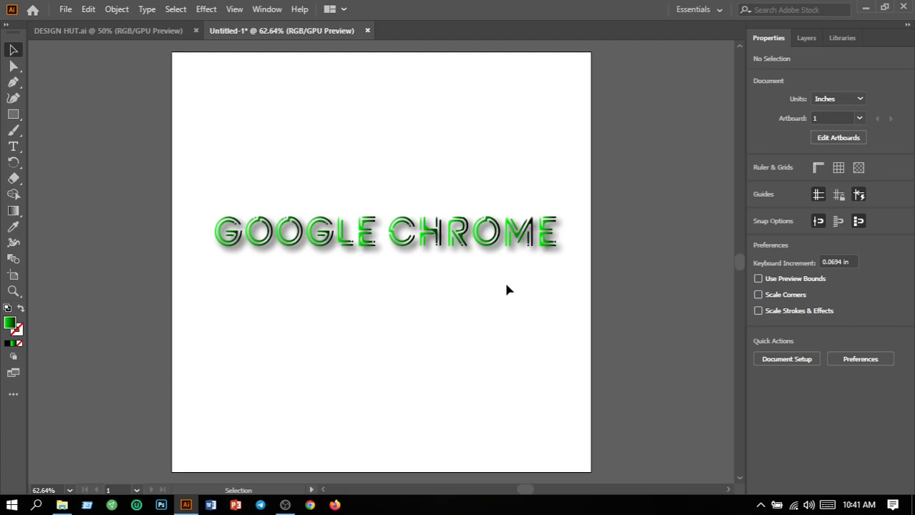
{"action": "left_click_drag", "start_coordinate": [221, 191], "coordinate": [569, 317]}
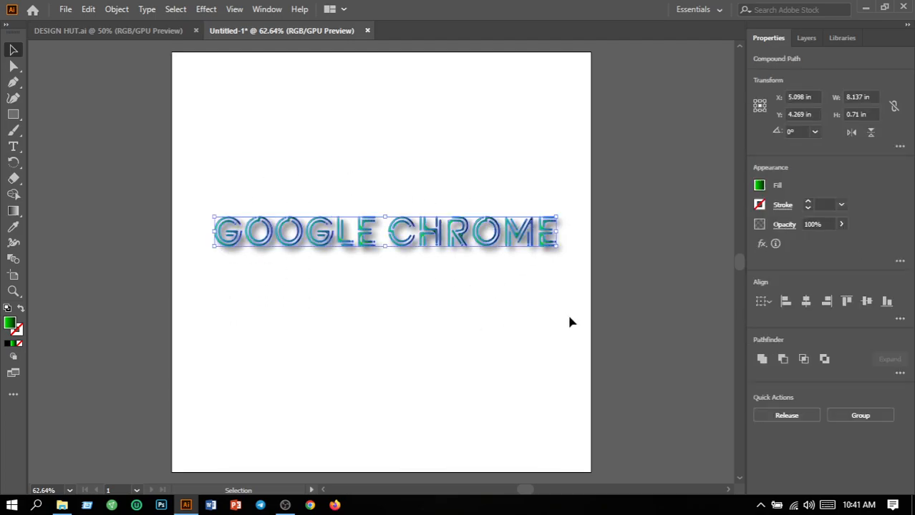
{"action": "left_click", "coordinate": [378, 280]}
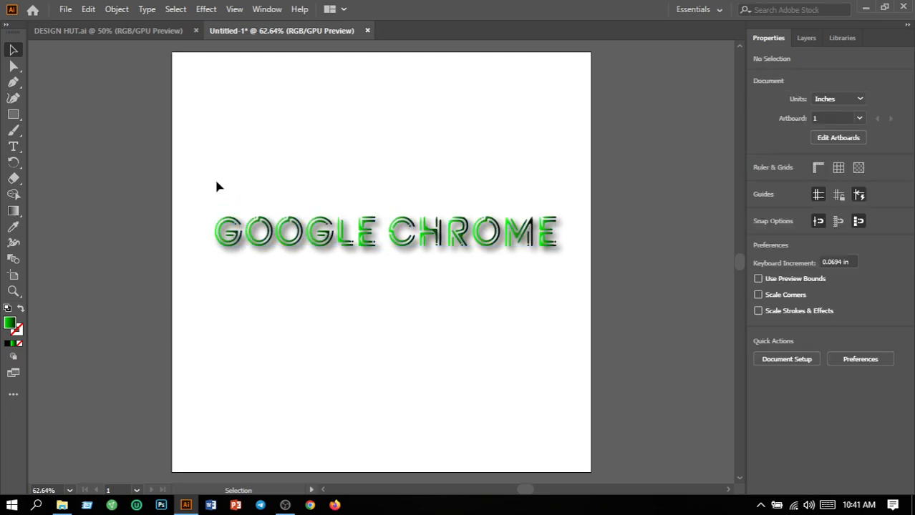
- Try the AI_GaussianBlur_4 SVG filter on all the GOOGLE CHROME letters, and deselect them
{"action": "left_click_drag", "start_coordinate": [203, 184], "coordinate": [565, 308]}
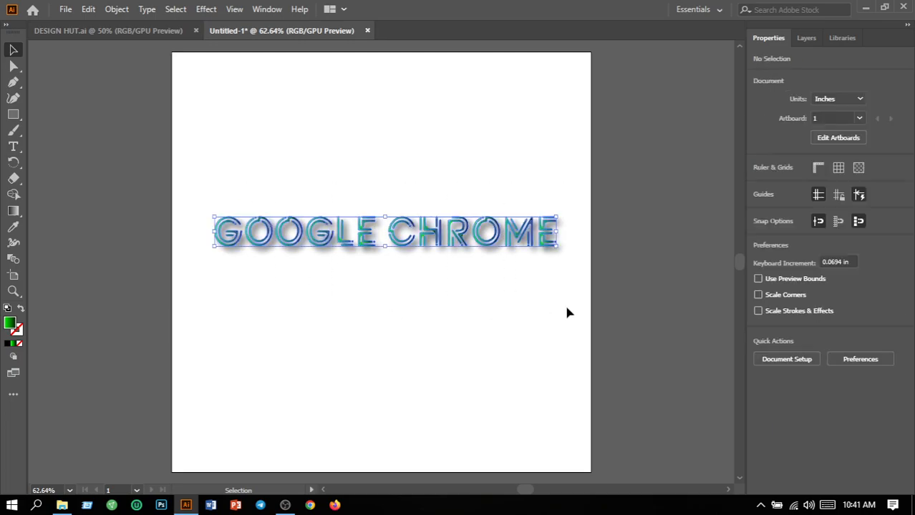
{"action": "left_click", "coordinate": [206, 11]}
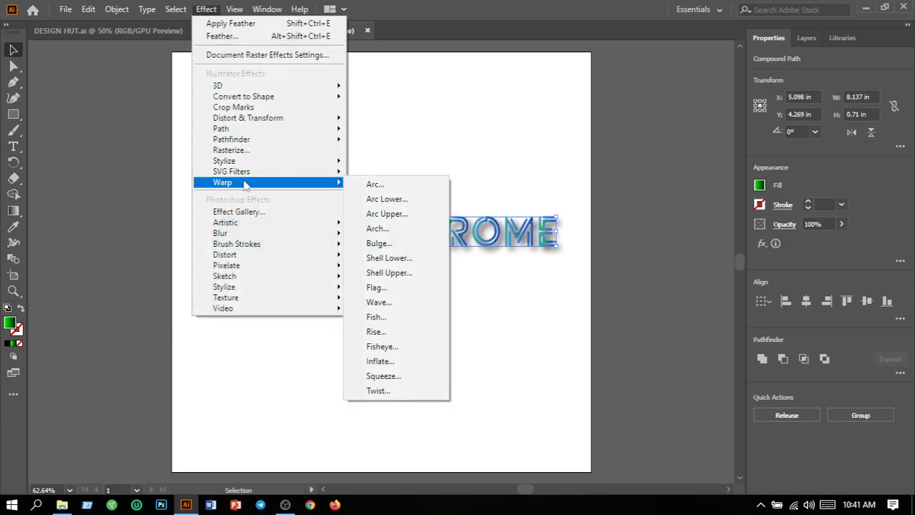
{"action": "mouse_move", "coordinate": [275, 177]}
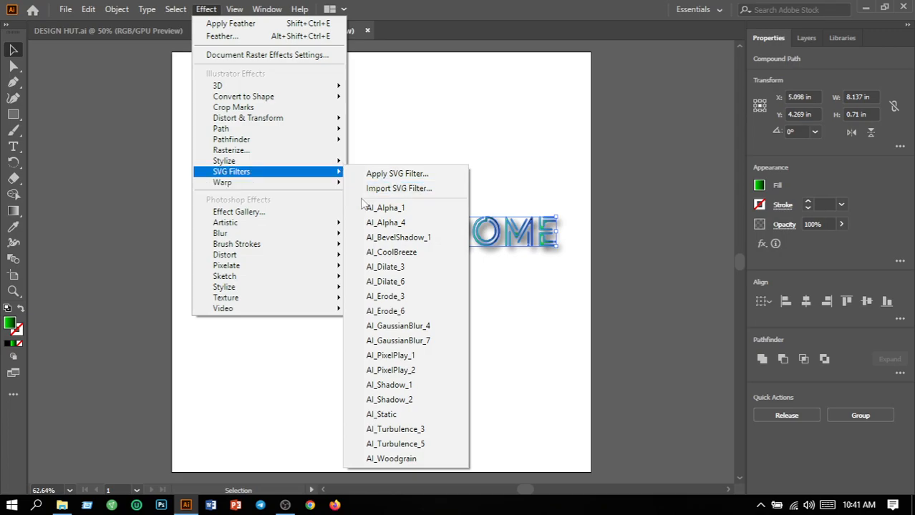
{"action": "left_click", "coordinate": [391, 328]}
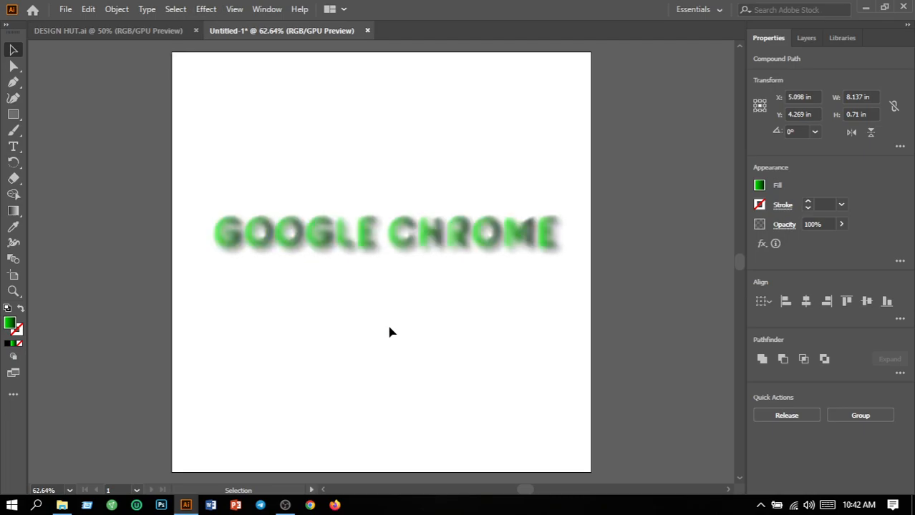
{"action": "left_click", "coordinate": [385, 330]}
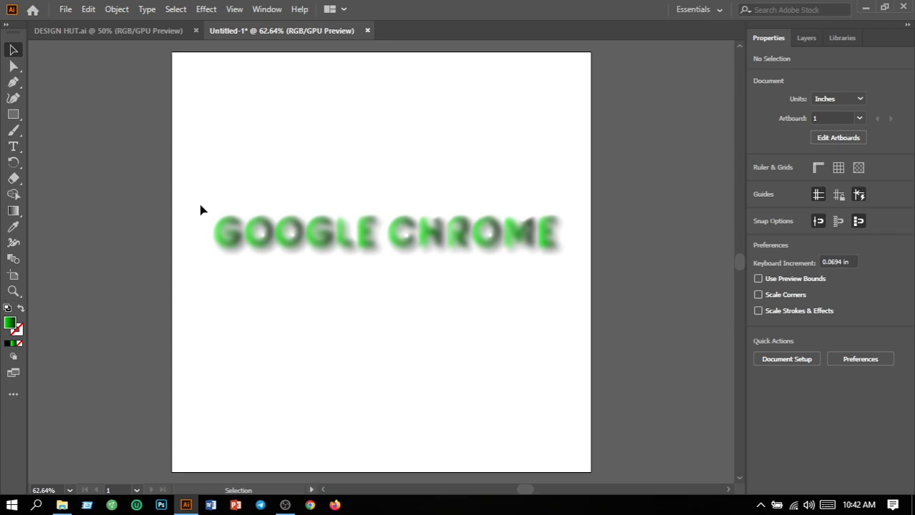
- Undo the Gaussian blur SVG filter on the GOOGLE CHROME letters
{"action": "left_click_drag", "start_coordinate": [201, 210], "coordinate": [596, 297]}
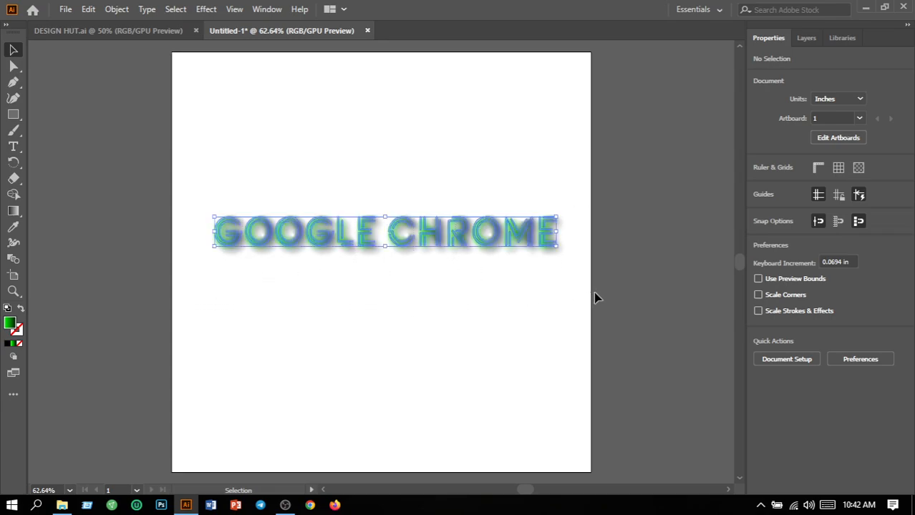
{"action": "left_click", "coordinate": [210, 10]}
{"action": "left_click", "coordinate": [499, 335]}
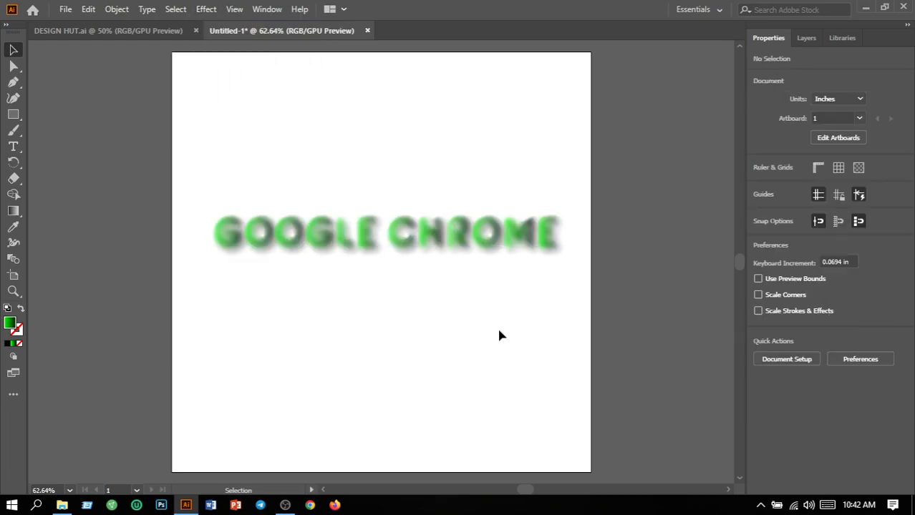
{"action": "key", "text": "ctrl+a"}
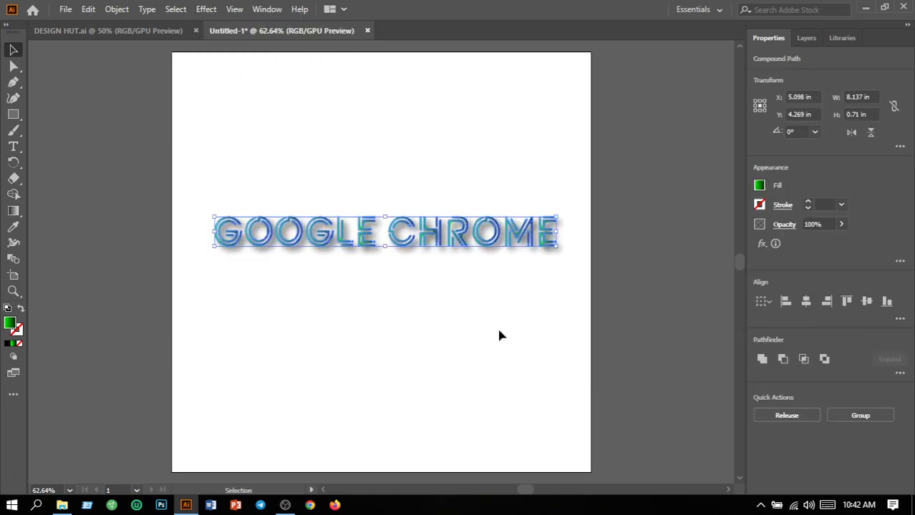
- Try an Offset Path effect of 0.1389 in with Miter joins and miter limit 4 on all the letters, and undo it
{"action": "left_click", "coordinate": [210, 10]}
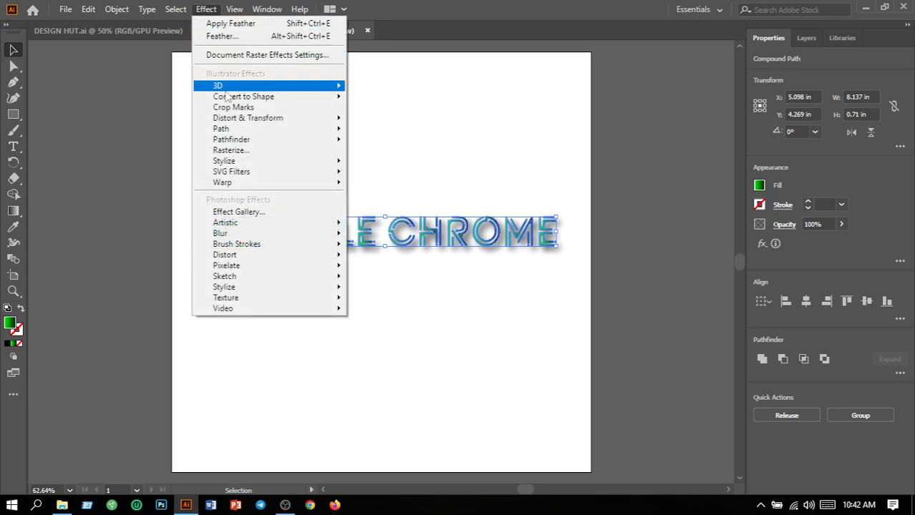
{"action": "mouse_move", "coordinate": [241, 162]}
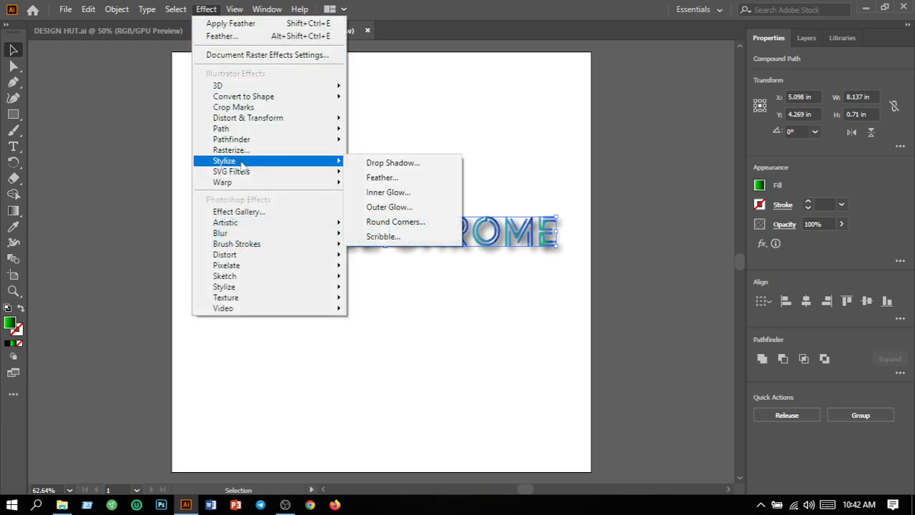
{"action": "mouse_move", "coordinate": [270, 143]}
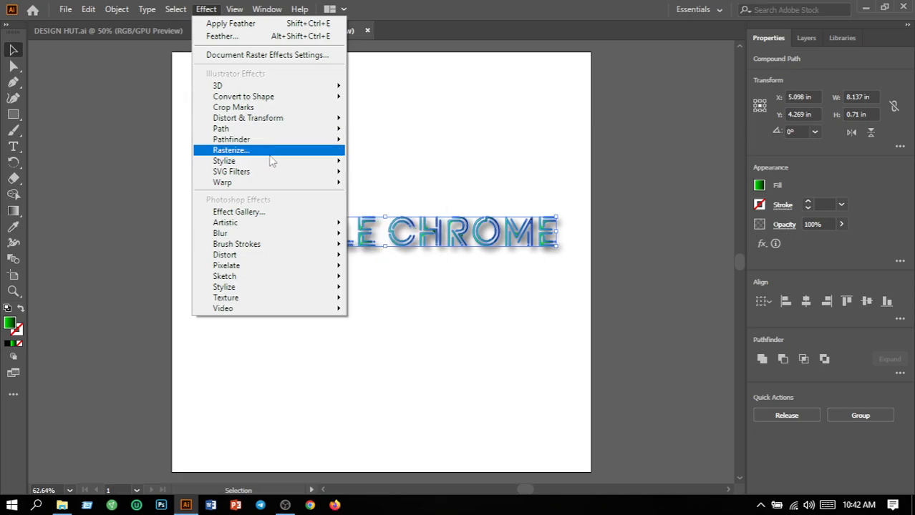
{"action": "mouse_move", "coordinate": [284, 123]}
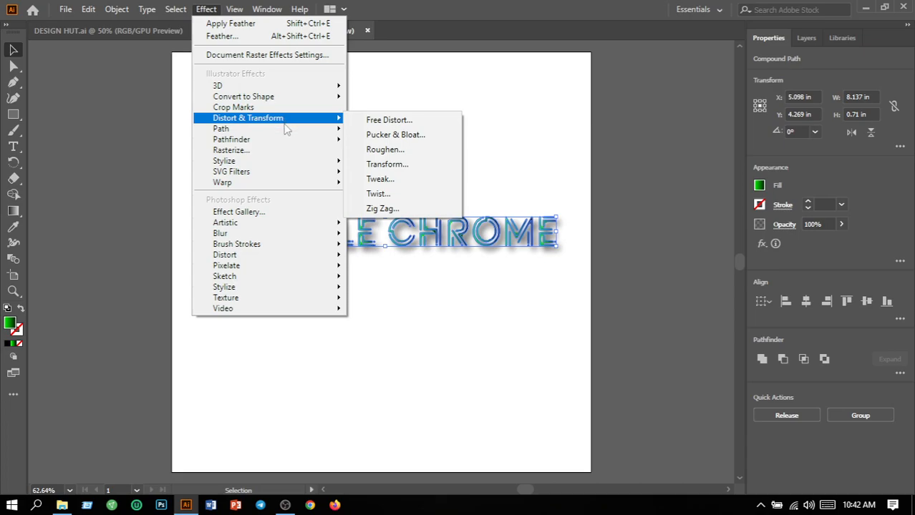
{"action": "mouse_move", "coordinate": [284, 128]}
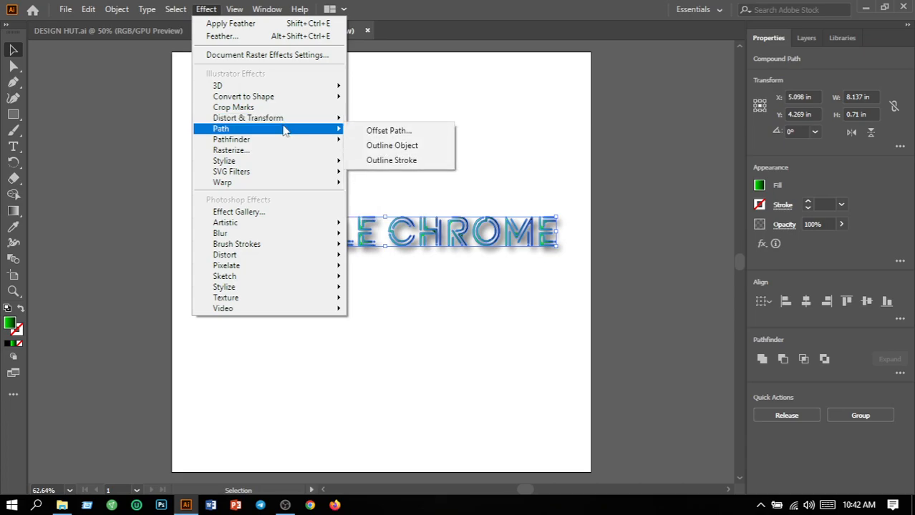
{"action": "left_click", "coordinate": [387, 133]}
{"action": "left_click", "coordinate": [437, 270]}
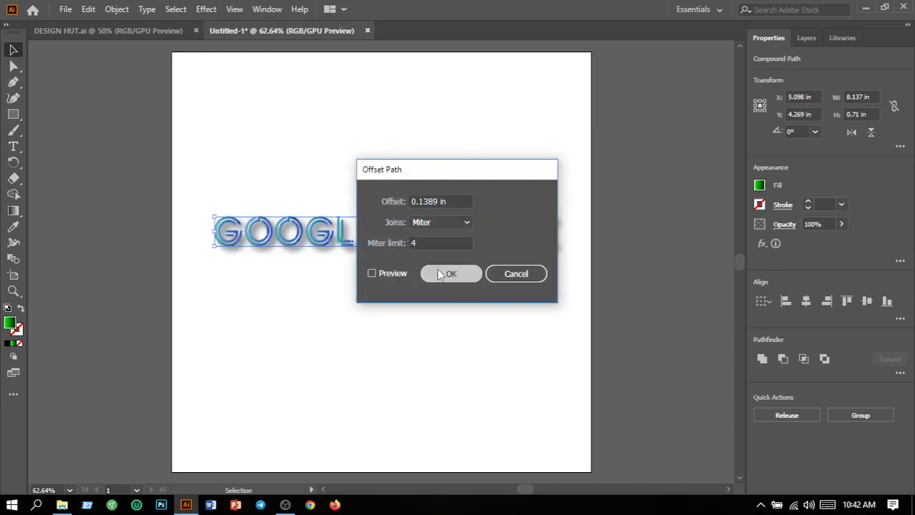
{"action": "left_click", "coordinate": [421, 304]}
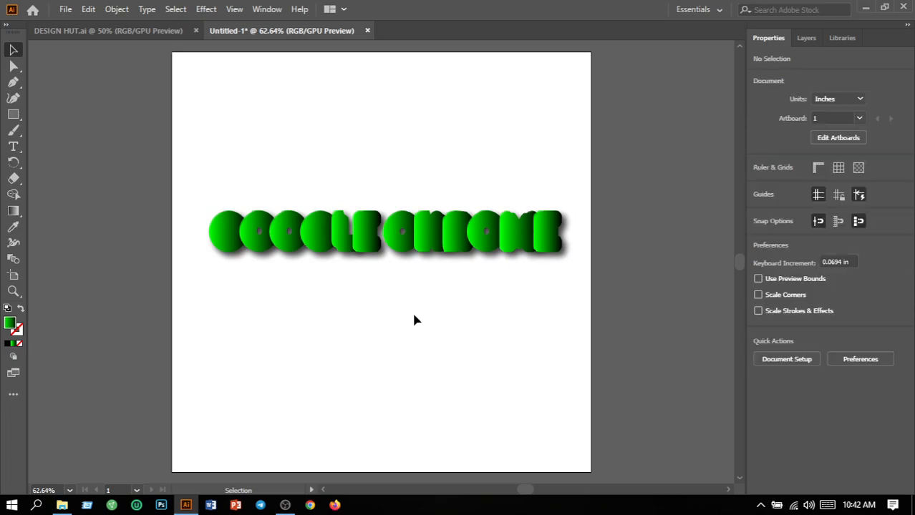
{"action": "key", "text": "ctrl+z"}
{"action": "left_click", "coordinate": [415, 322]}
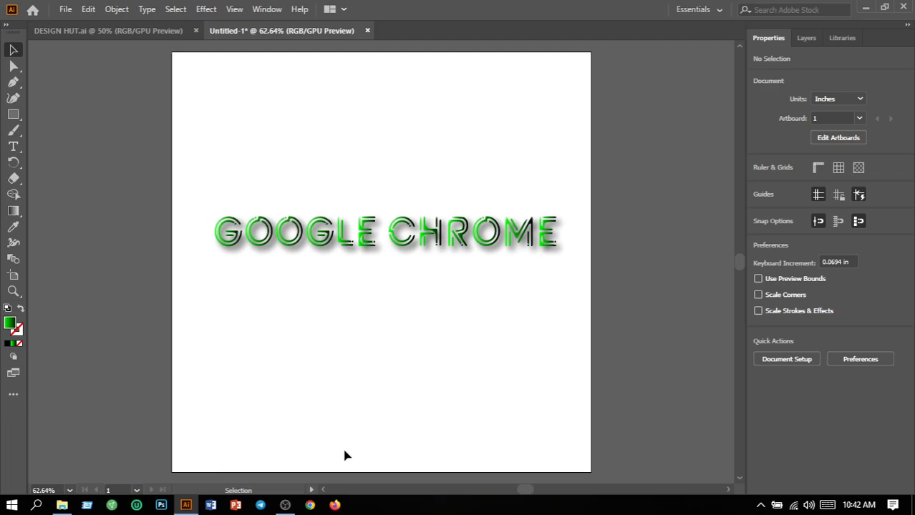
{"action": "left_click", "coordinate": [286, 505]}
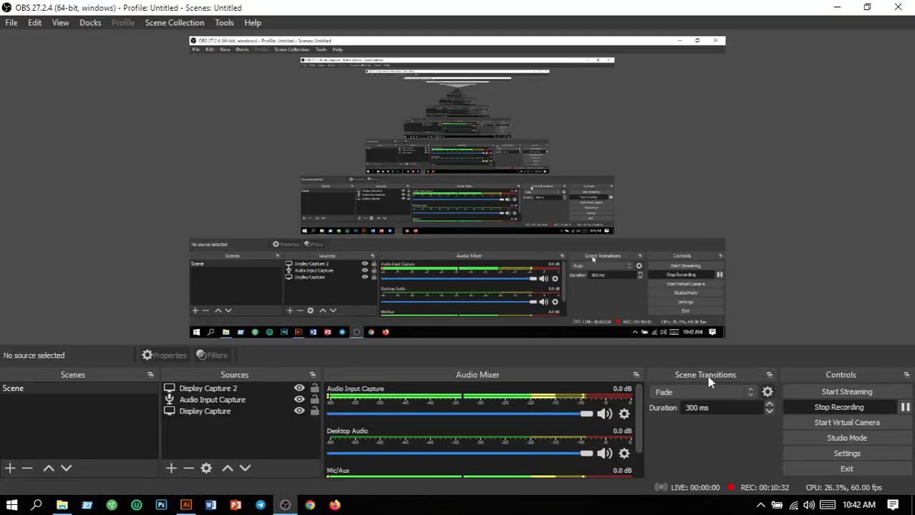